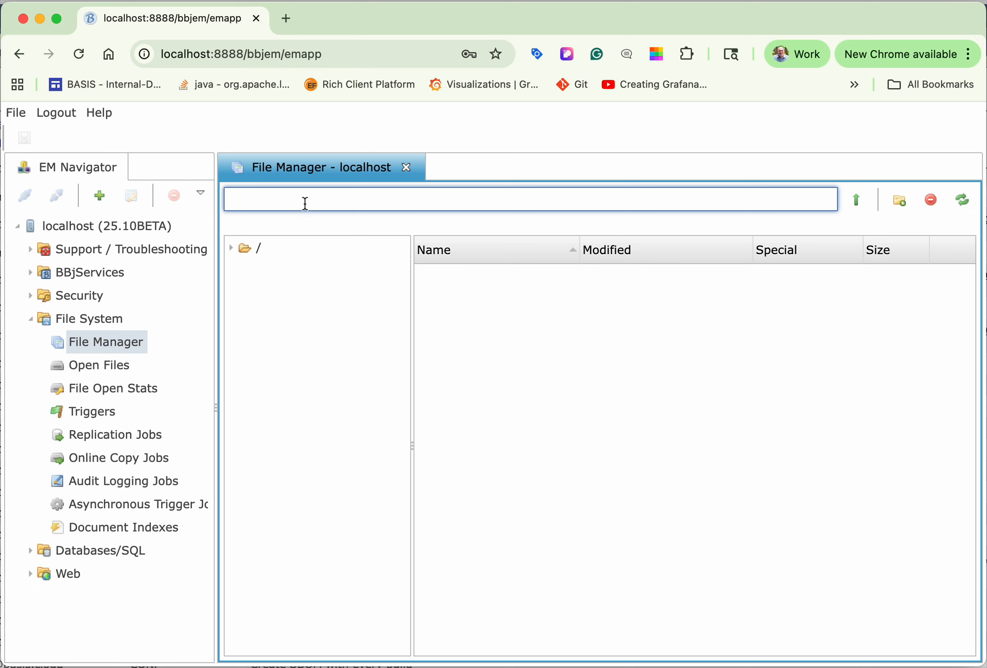
Step: Browse to the demos/chiledd/data directory and select the COMMTYPE, CREDCODE, DM_GG.dat, FOO, GLJOURN_HDR and GLMAST files
{"action": "type", "text": "/Users/jash/basis/bbjinstall/demos/chiledd/data"}
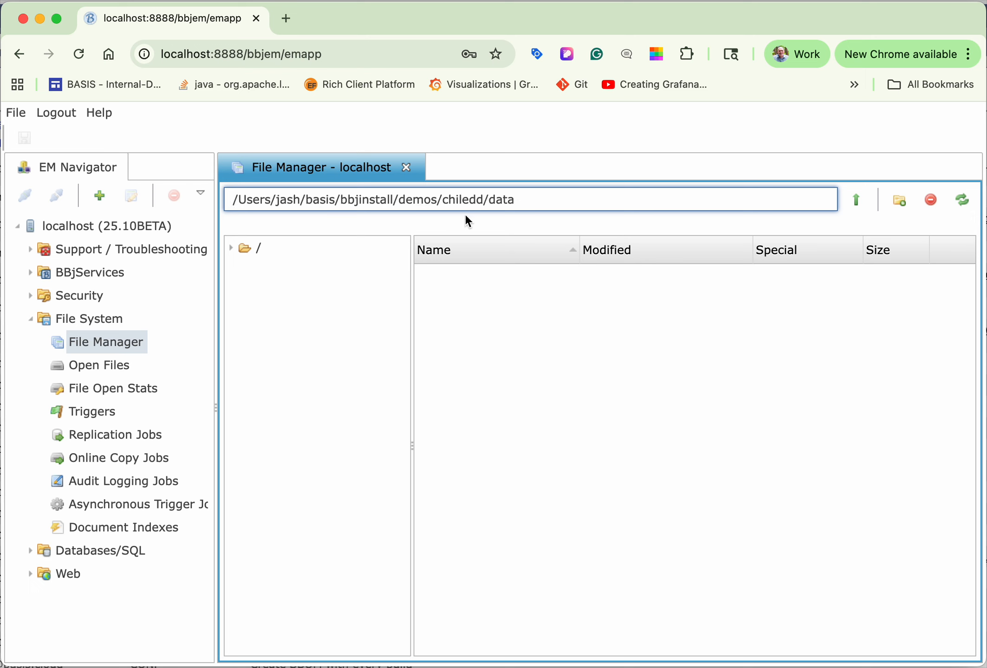
{"action": "key", "text": "Return"}
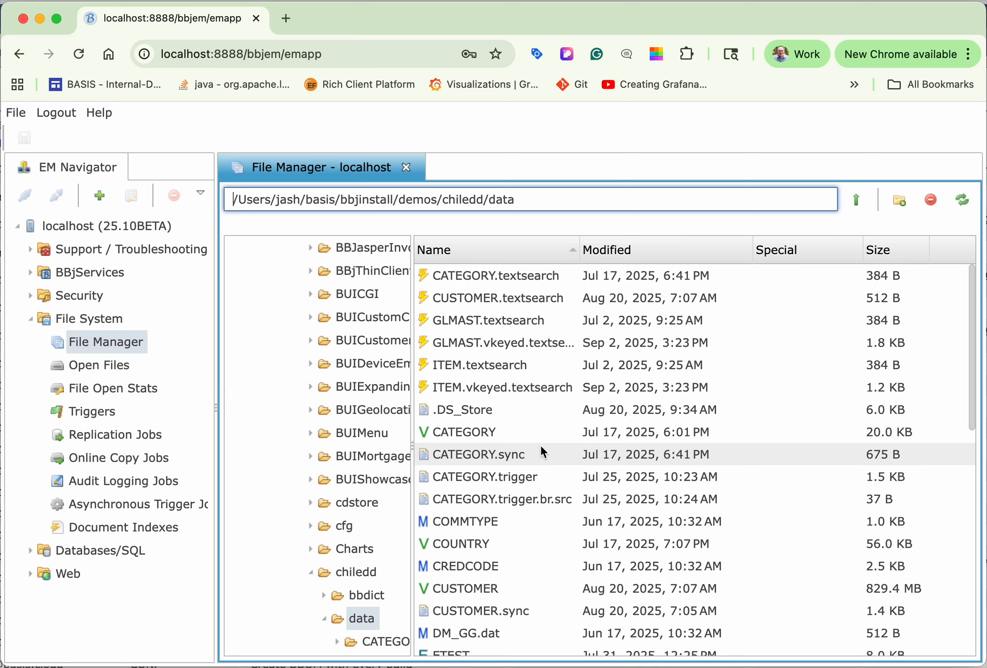
{"action": "left_click", "coordinate": [470, 521]}
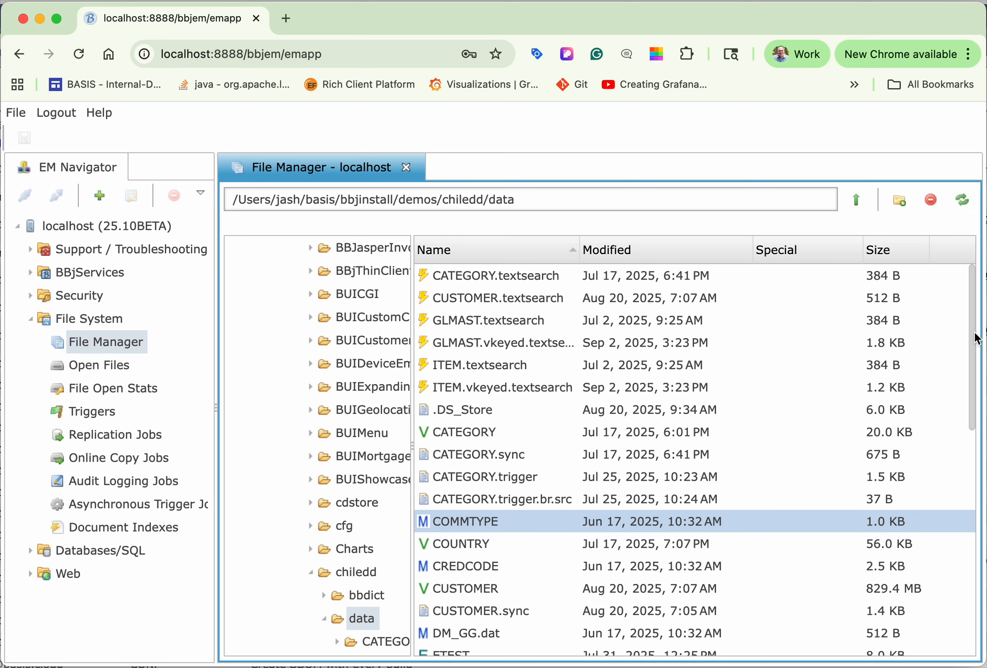
{"action": "left_click_drag", "start_coordinate": [976, 337], "coordinate": [980, 409]}
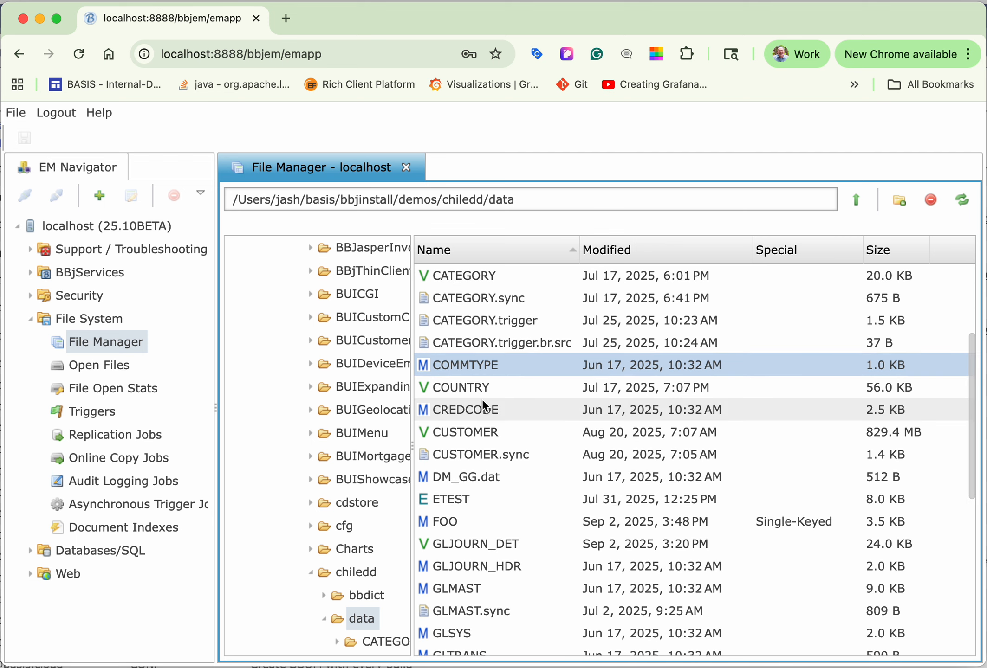
{"action": "left_click", "coordinate": [469, 409], "text": "super"}
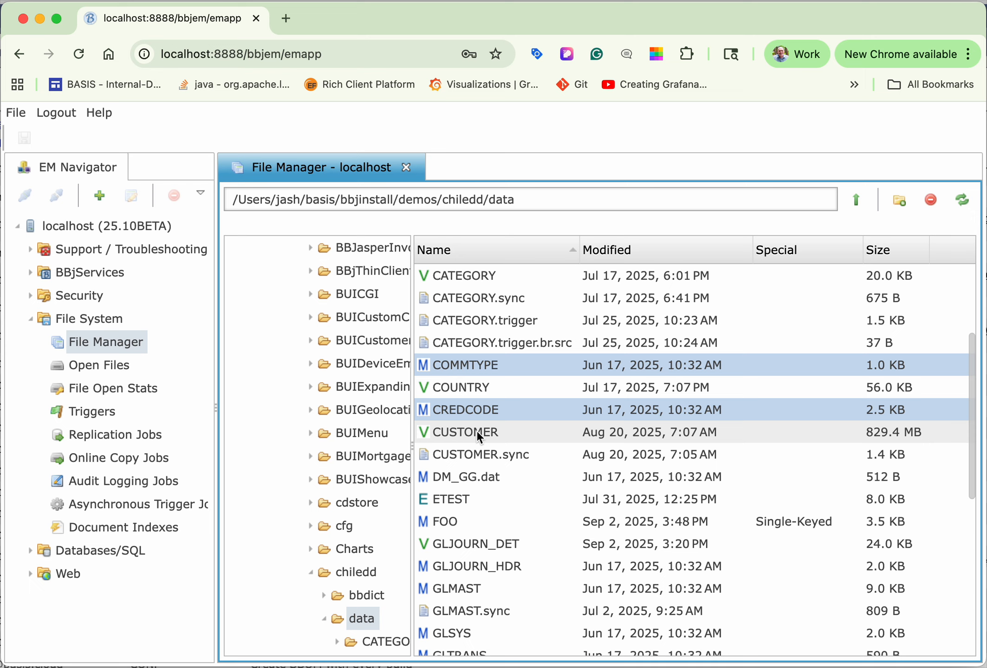
{"action": "left_click", "coordinate": [479, 477], "text": "super"}
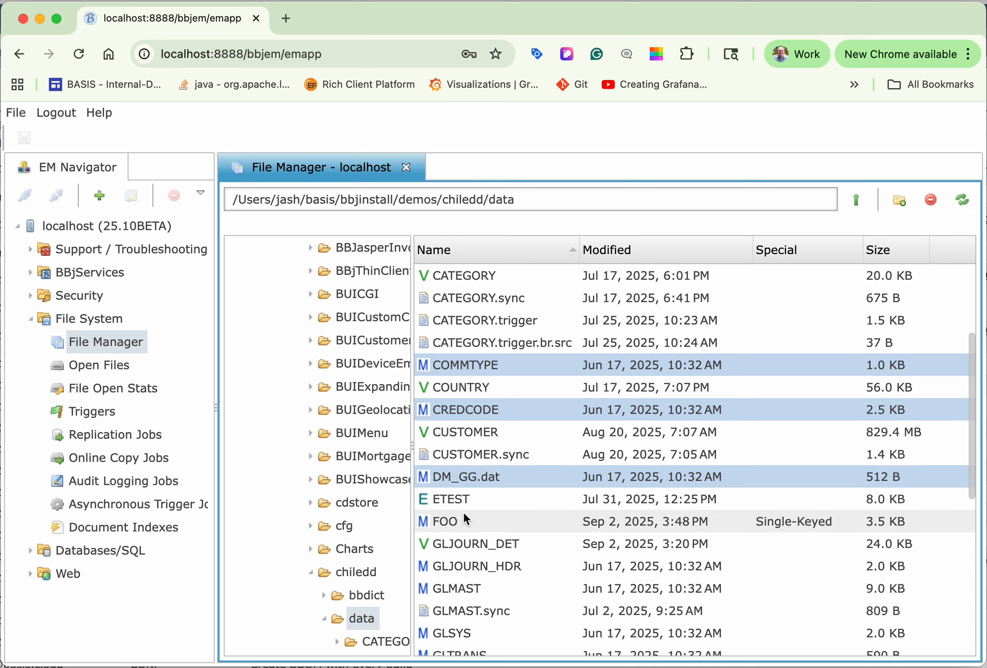
{"action": "left_click", "coordinate": [444, 521], "text": "super"}
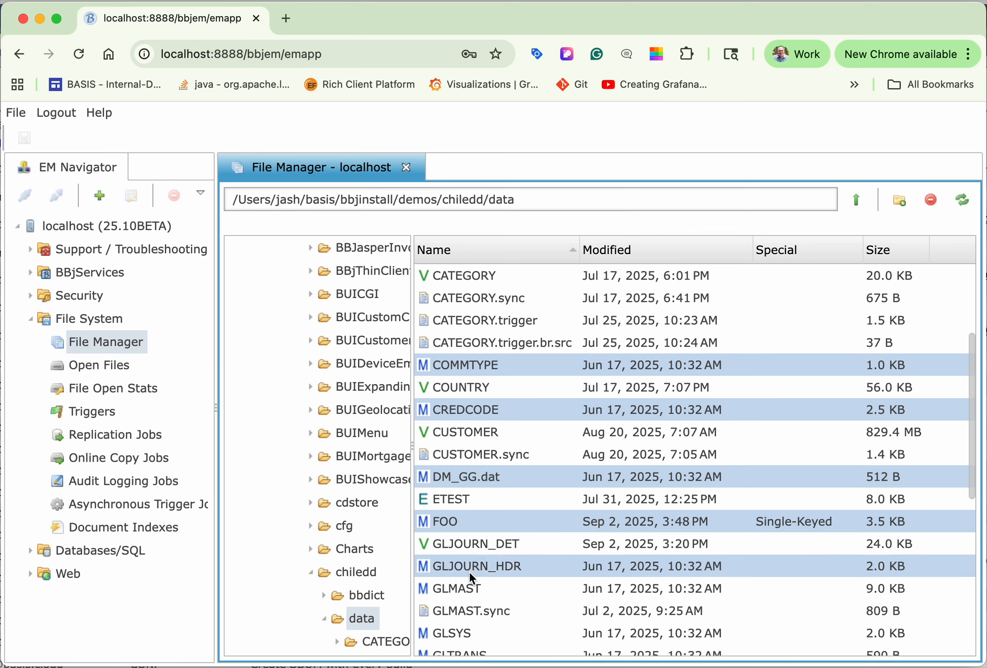
{"action": "left_click", "coordinate": [456, 588], "text": "super"}
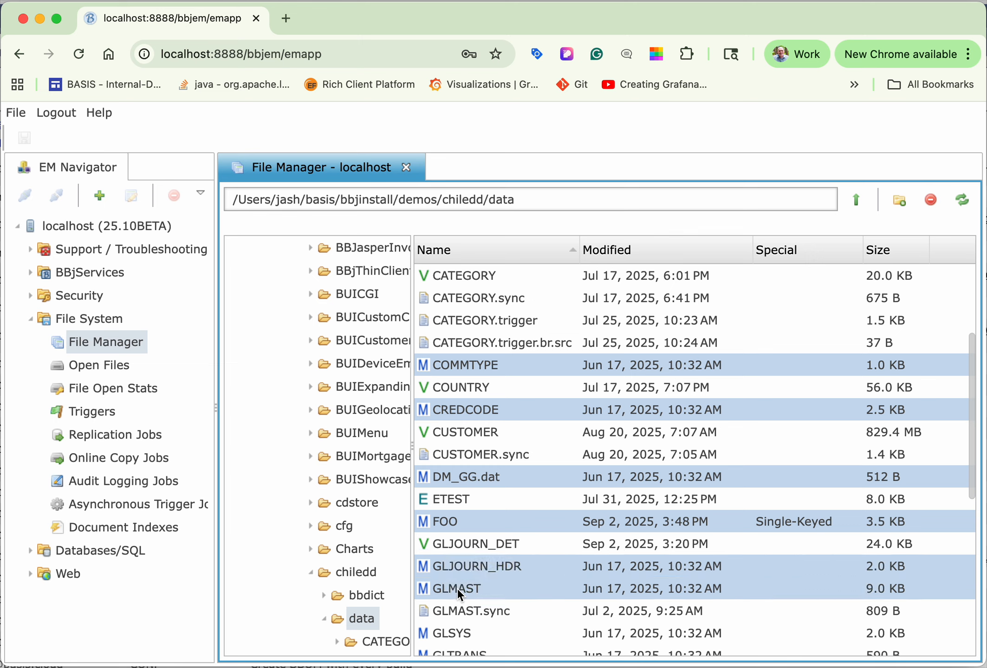
{"action": "right_click", "coordinate": [511, 372]}
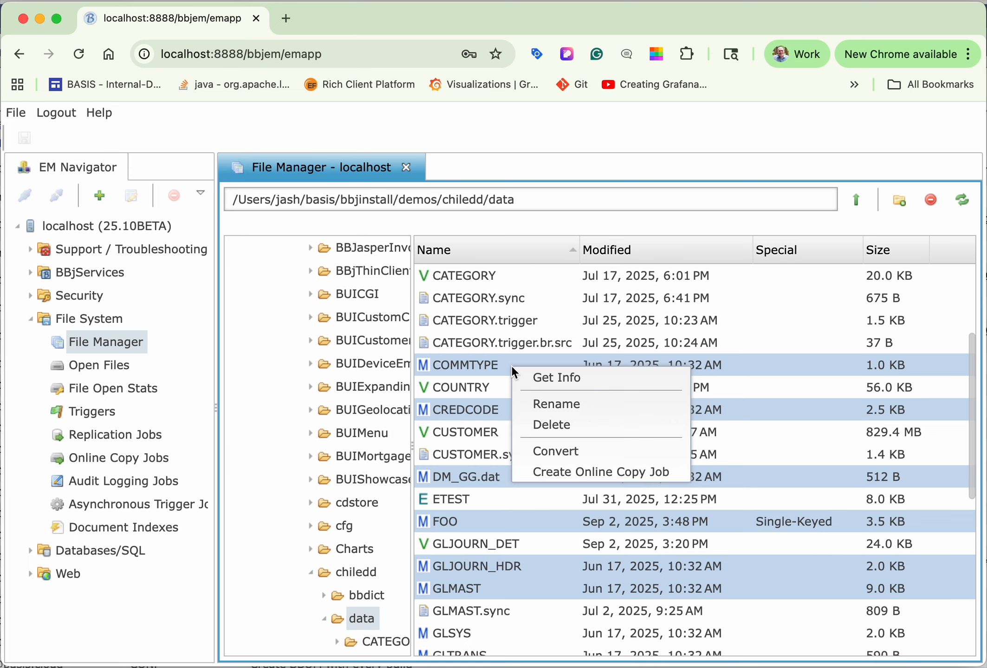
{"action": "left_click", "coordinate": [553, 450]}
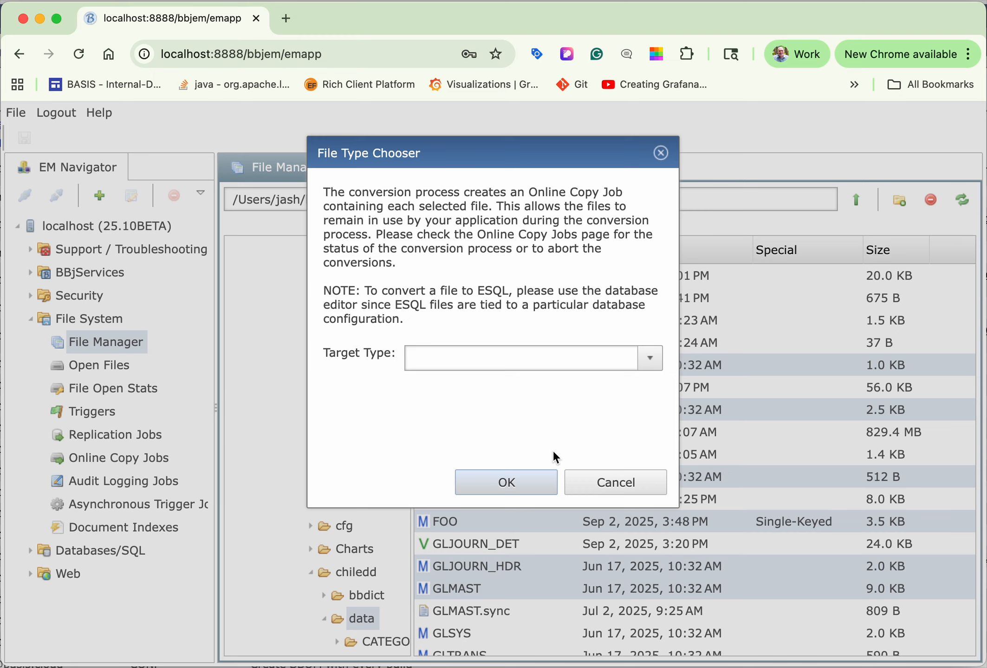
{"action": "left_click", "coordinate": [655, 362]}
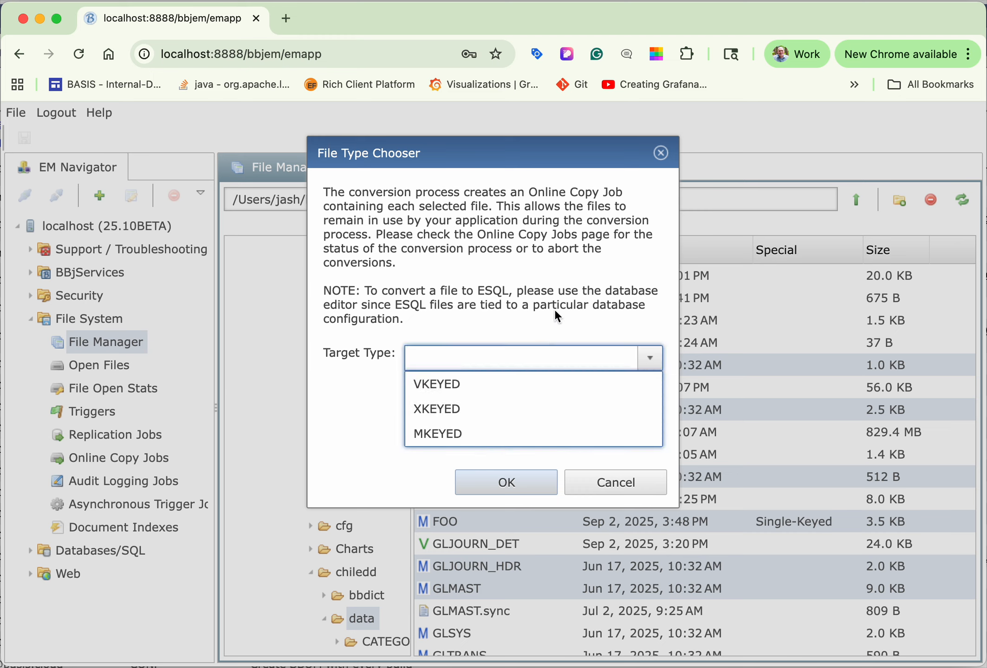
{"action": "left_click", "coordinate": [611, 483]}
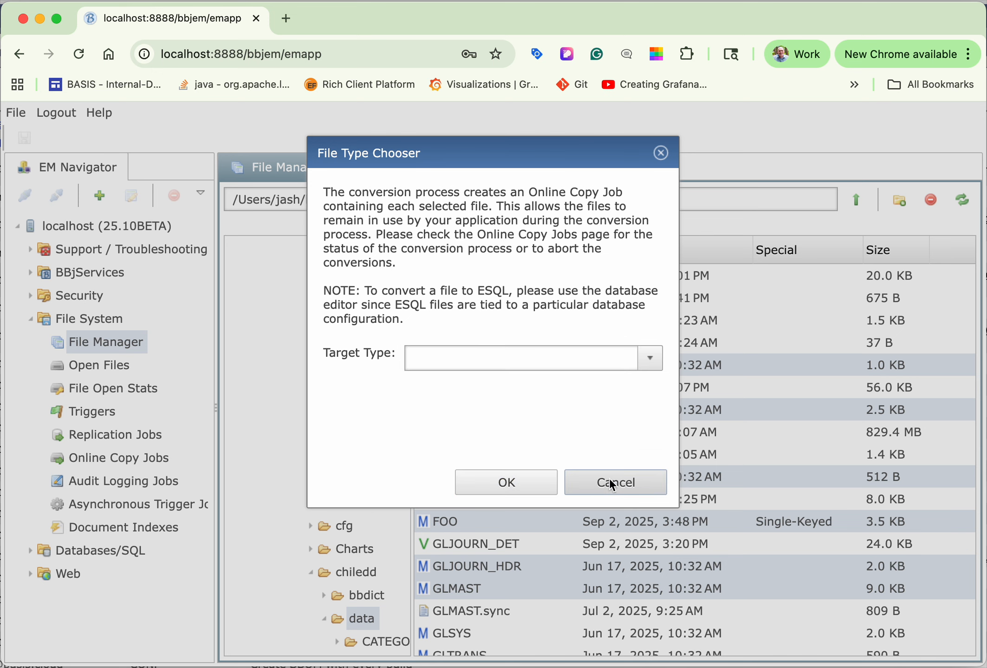
{"action": "left_click", "coordinate": [611, 483]}
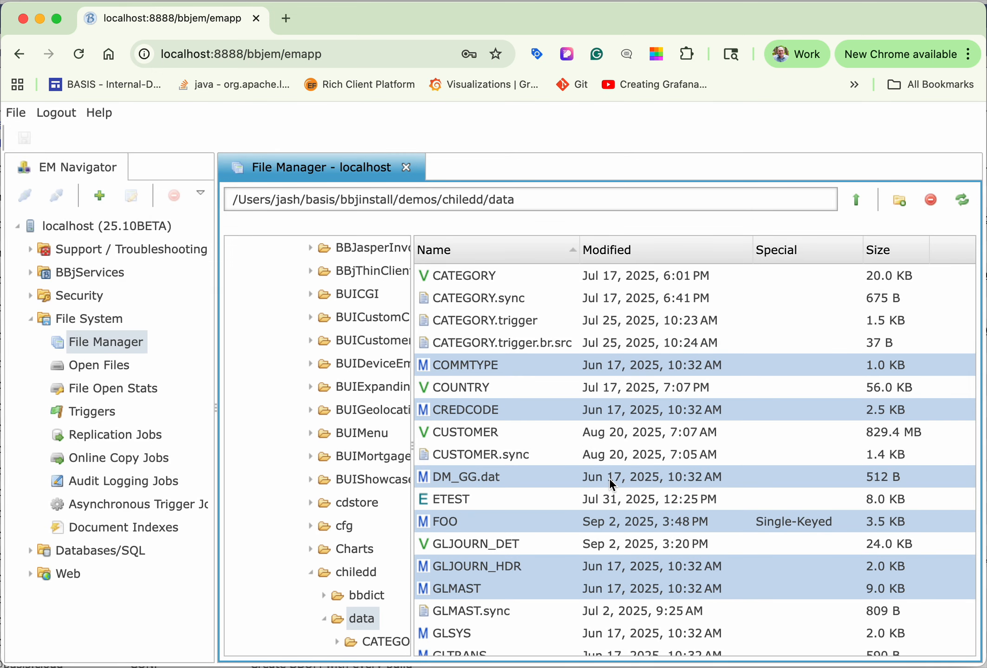
Step: Create an online copy job for the selected files with VKEYED as the target type
{"action": "right_click", "coordinate": [623, 368]}
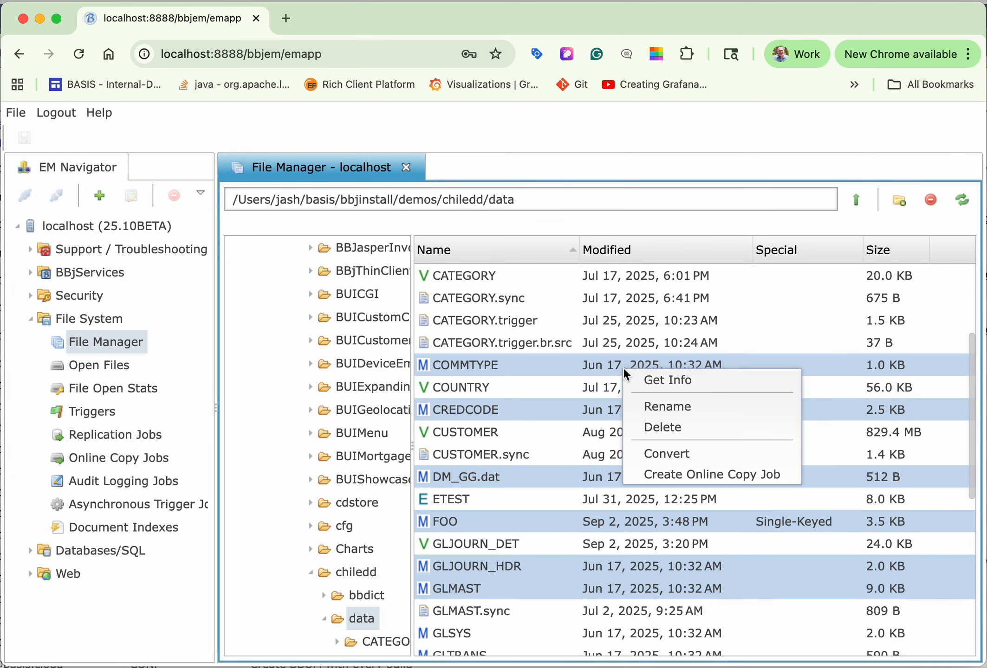
{"action": "left_click", "coordinate": [678, 473]}
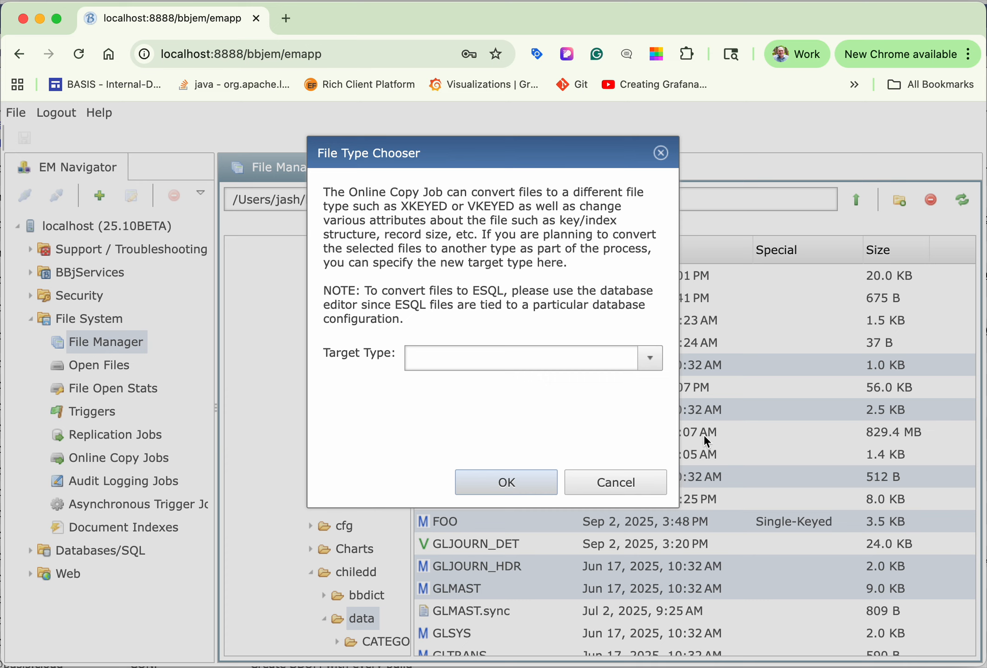
{"action": "left_click", "coordinate": [650, 360]}
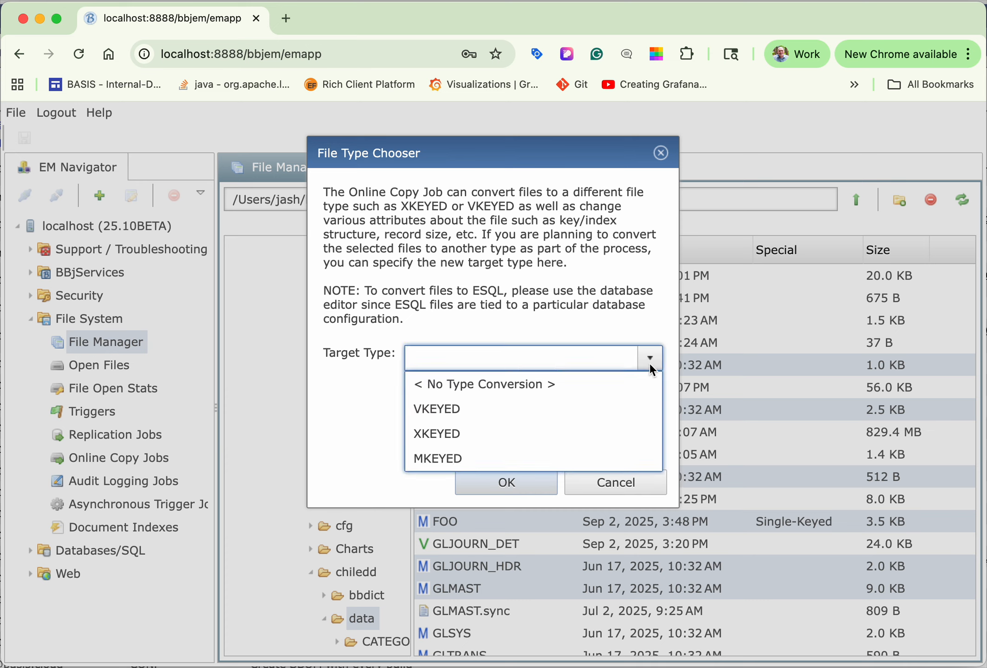
{"action": "left_click", "coordinate": [467, 409]}
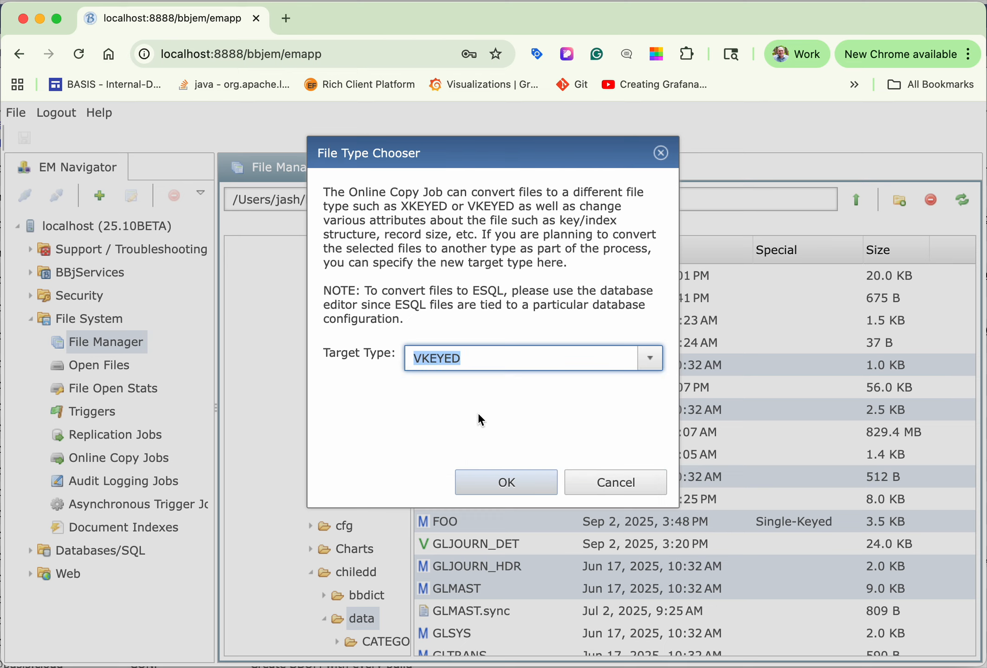
{"action": "left_click", "coordinate": [511, 484]}
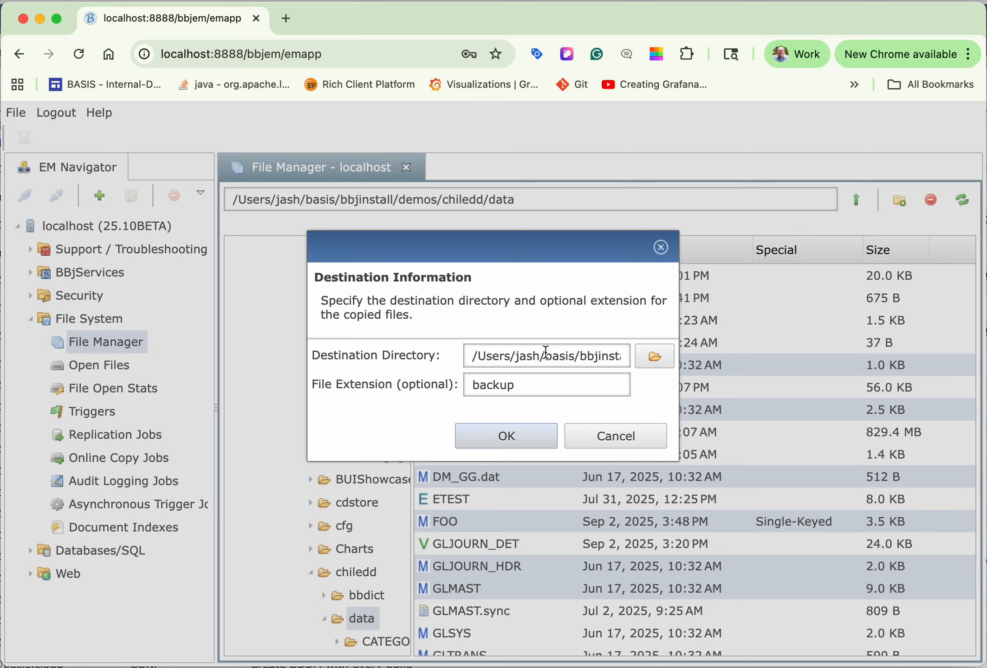
Step: Set the copied files' extension to vkeyed, keep the chiledd/data destination directory, and accept the destination information
{"action": "scroll", "coordinate": [546, 353], "scroll_direction": "right", "scroll_amount": 3}
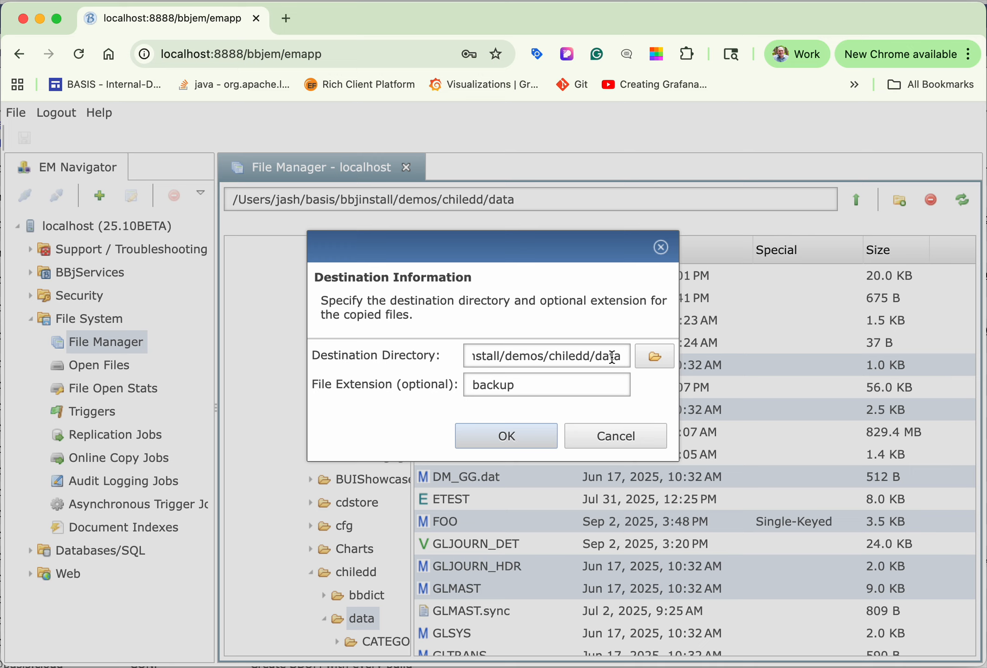
{"action": "double_click", "coordinate": [493, 386]}
{"action": "type", "text": "vkeyed"}
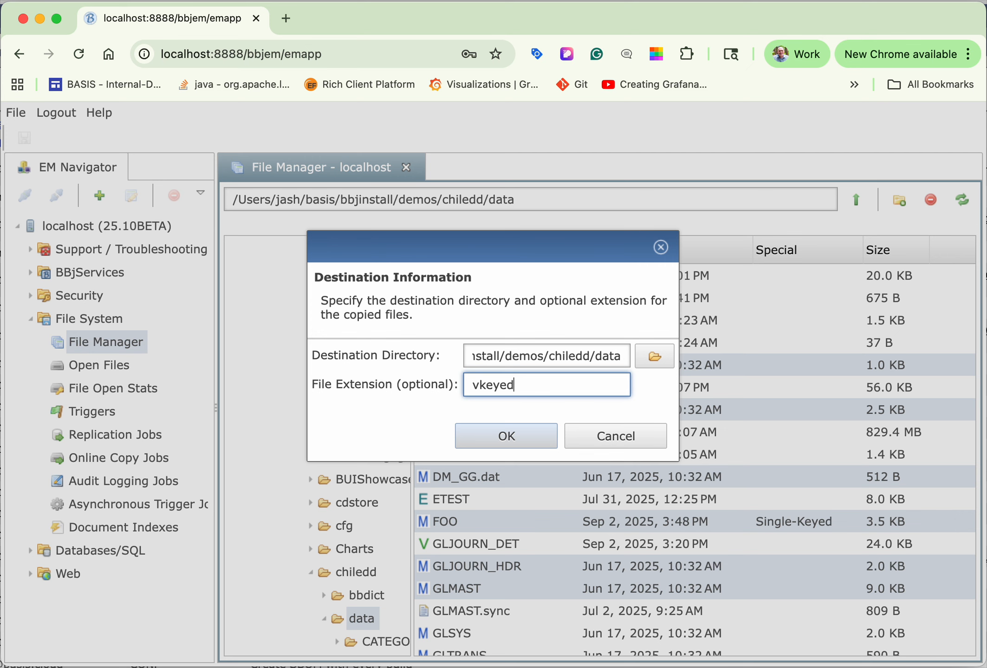
{"action": "left_click", "coordinate": [515, 439]}
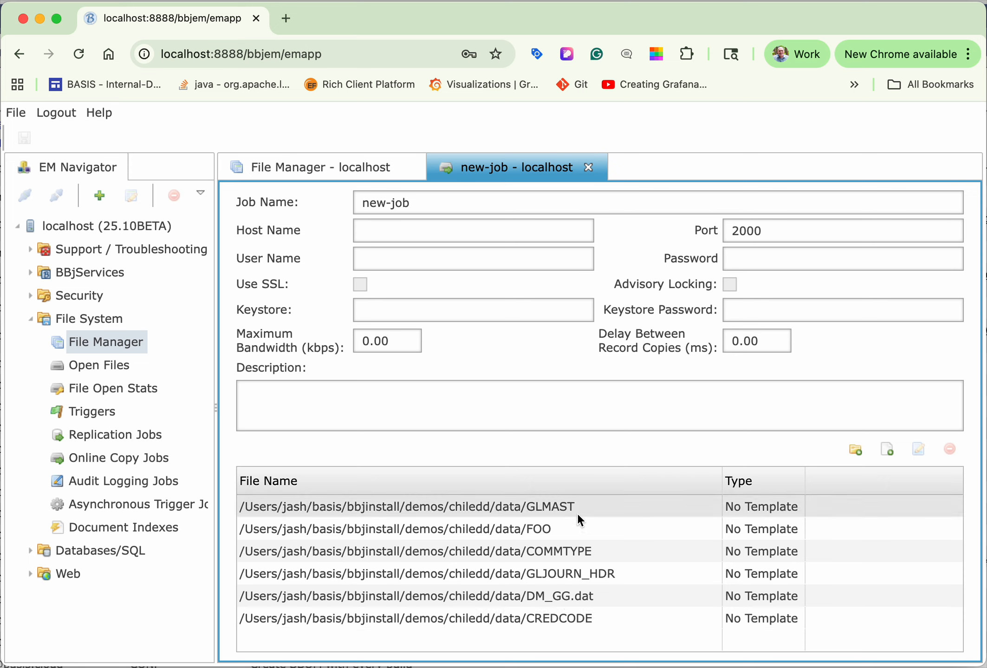
Step: Edit the job's FOO file entry, looking up its source template and copying that template to the target
{"action": "left_click", "coordinate": [535, 532]}
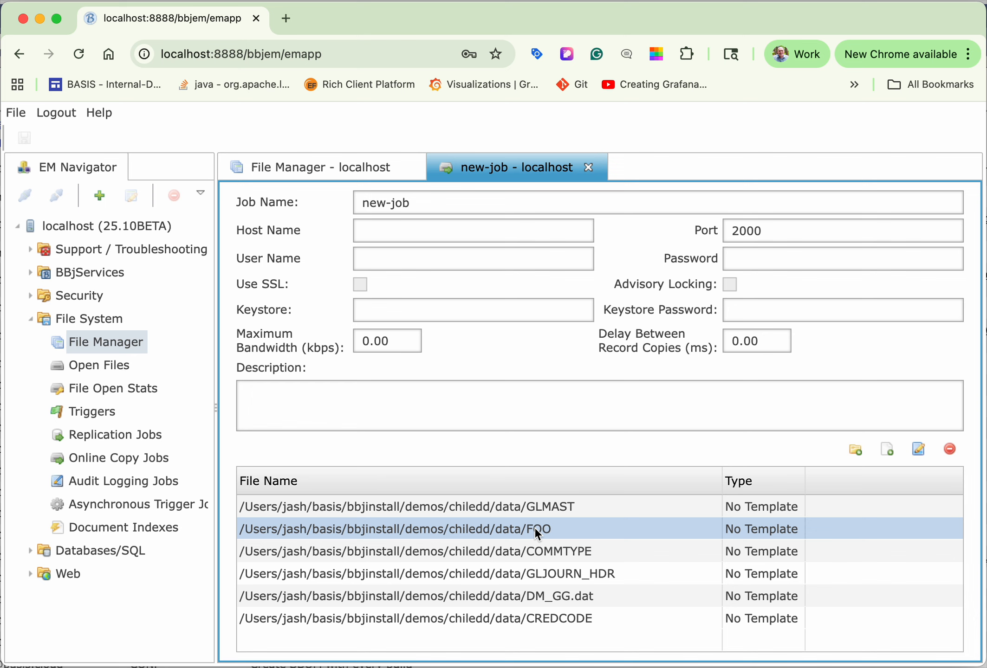
{"action": "double_click", "coordinate": [534, 529]}
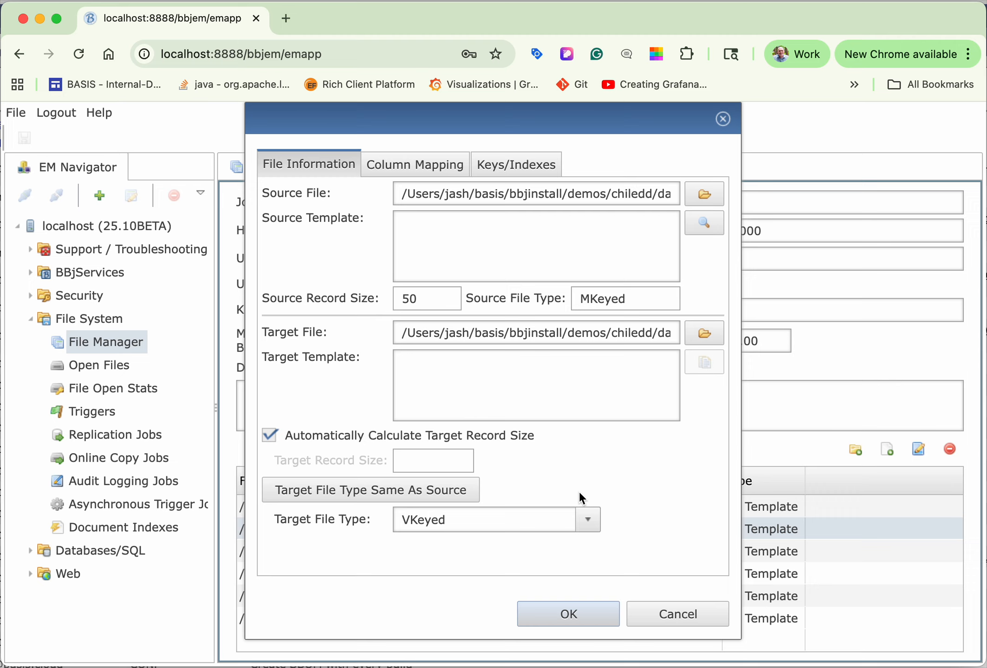
{"action": "left_click", "coordinate": [708, 226]}
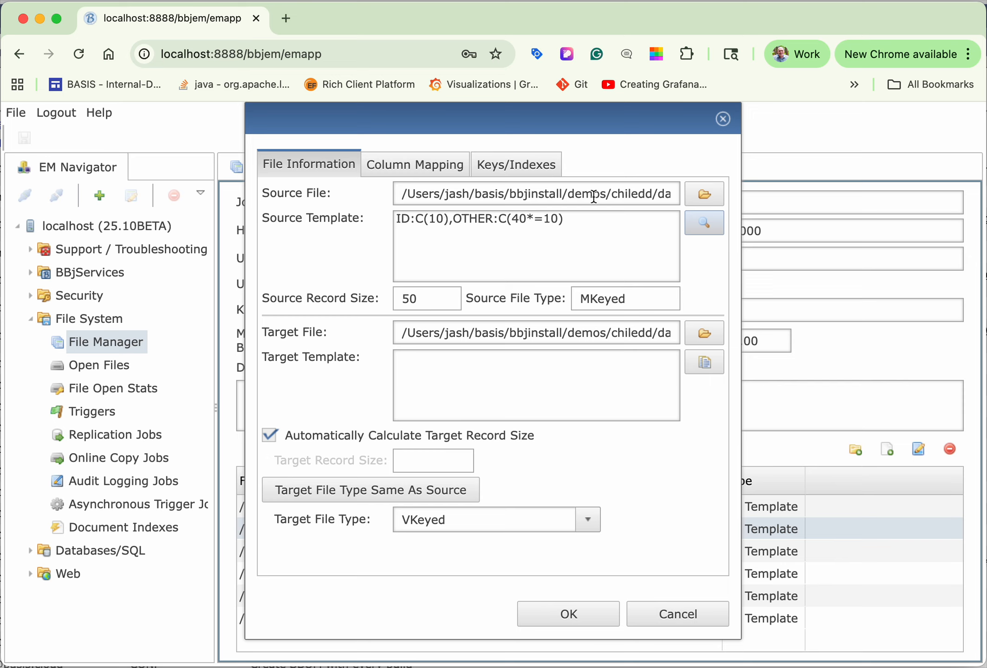
{"action": "scroll", "coordinate": [625, 190], "scroll_direction": "right", "scroll_amount": 2}
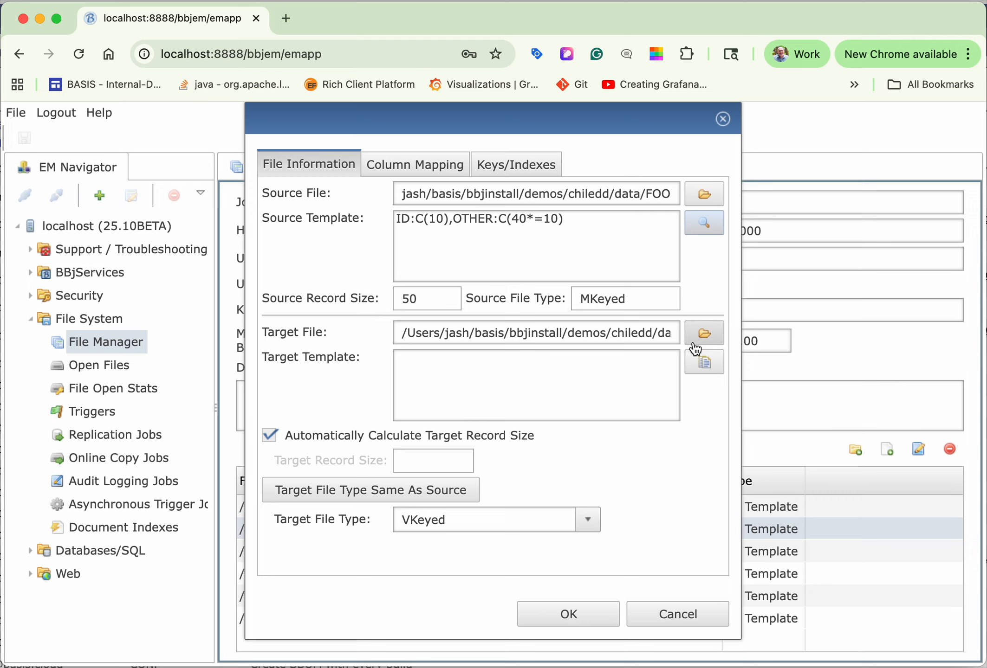
{"action": "left_click", "coordinate": [705, 364]}
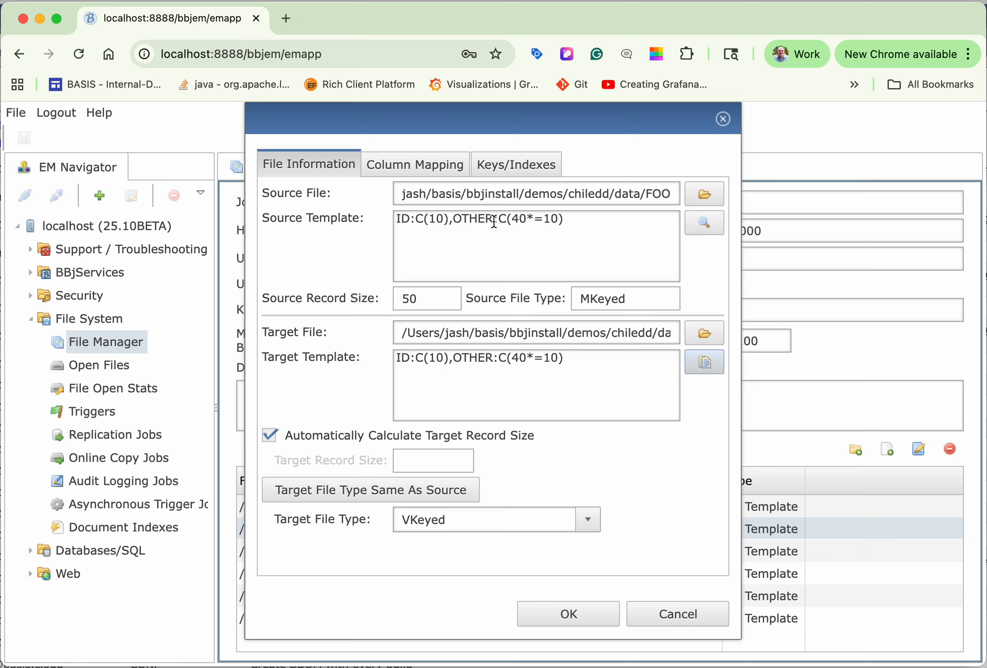
Step: Add a new key to the FOO target's multiple-key definition and open the key's segment list
{"action": "left_click", "coordinate": [524, 163]}
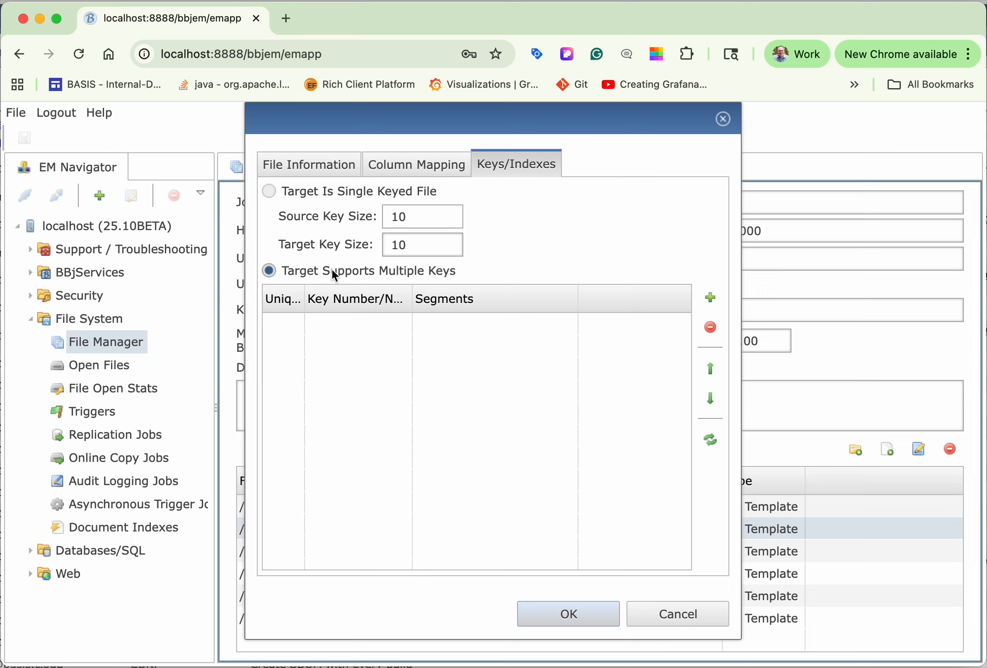
{"action": "left_click", "coordinate": [709, 298]}
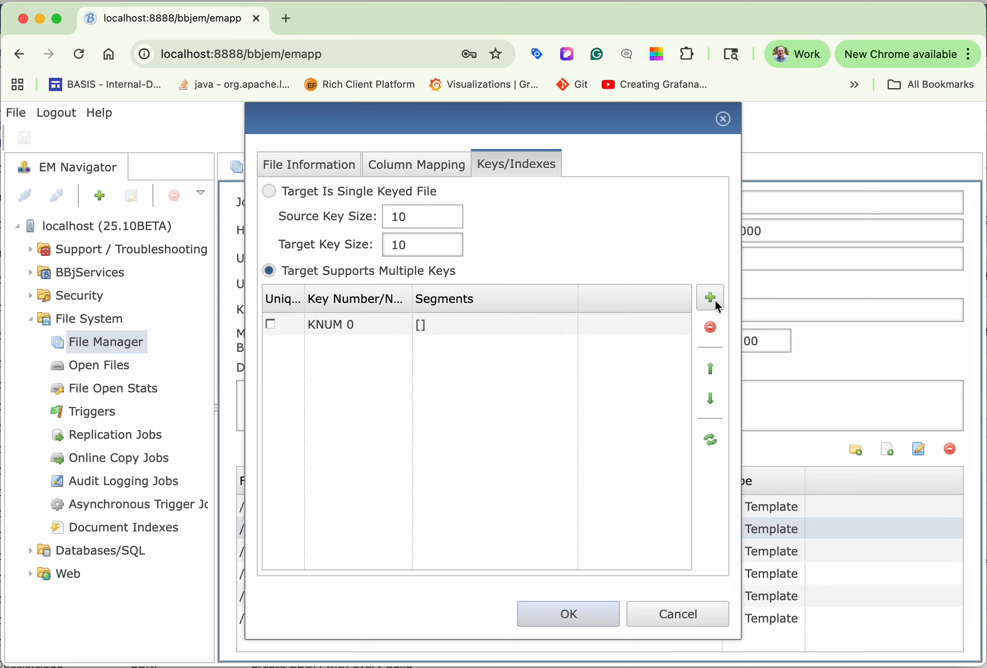
{"action": "left_click", "coordinate": [423, 323]}
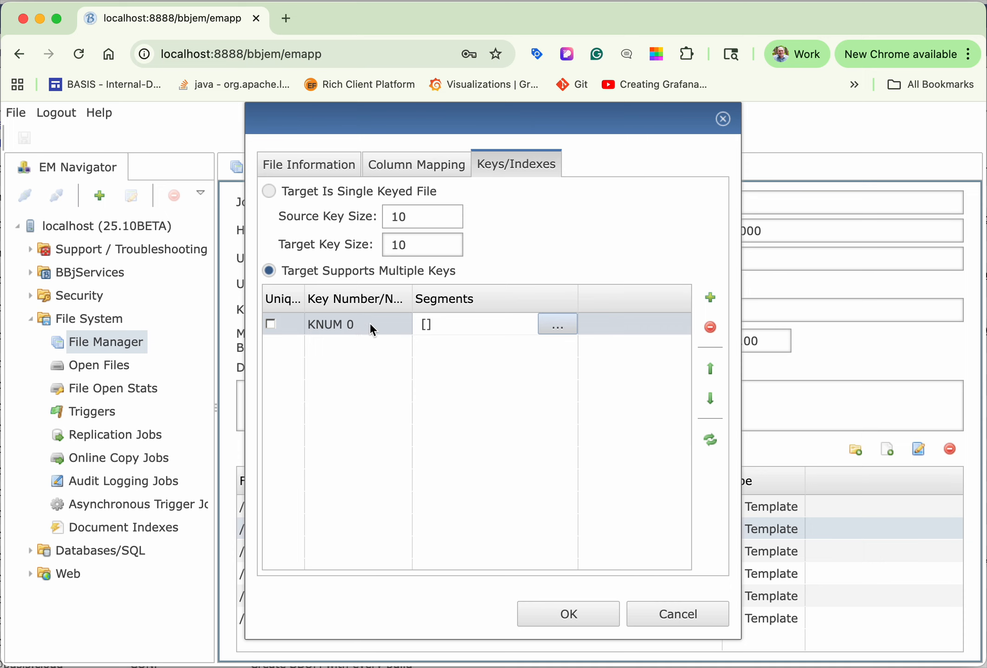
{"action": "left_click", "coordinate": [558, 326]}
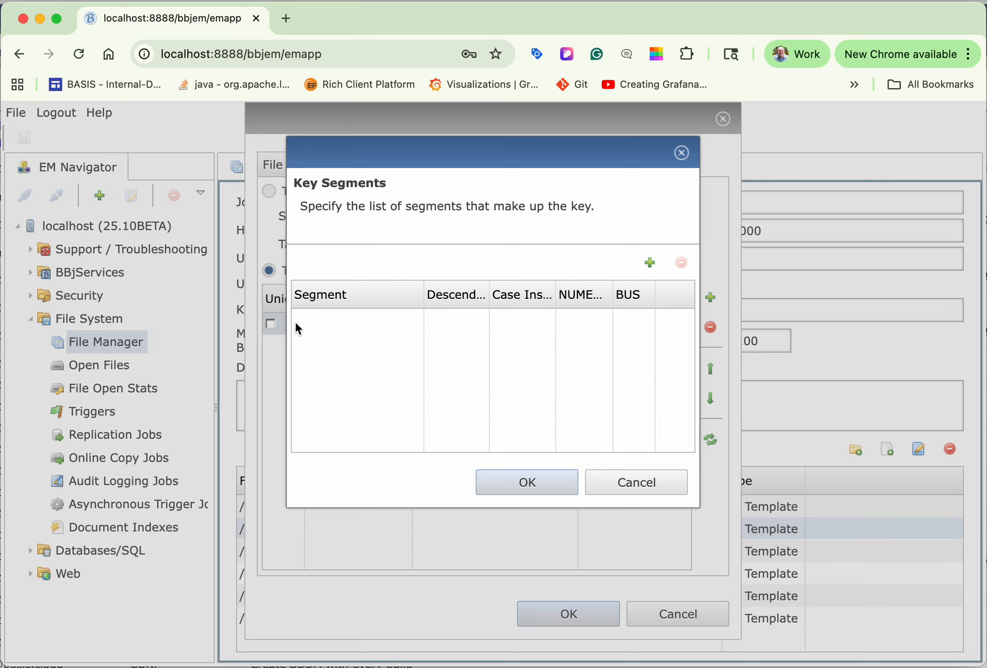
Step: Define the new key's segment as the ID column, accept the FOO file settings, and widen the job's Type column
{"action": "left_click", "coordinate": [650, 260]}
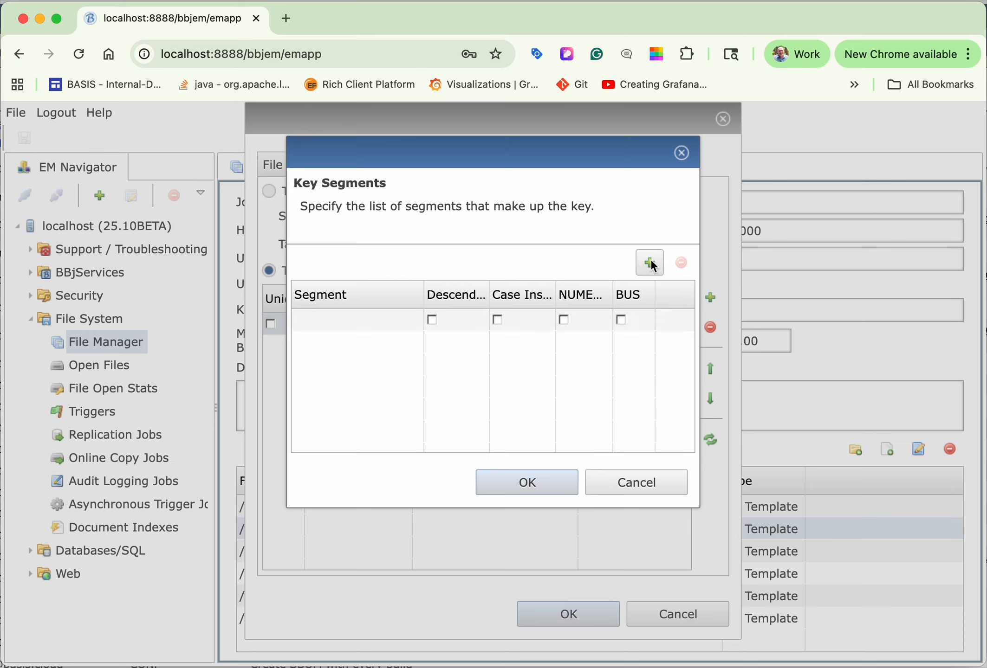
{"action": "left_click", "coordinate": [377, 319]}
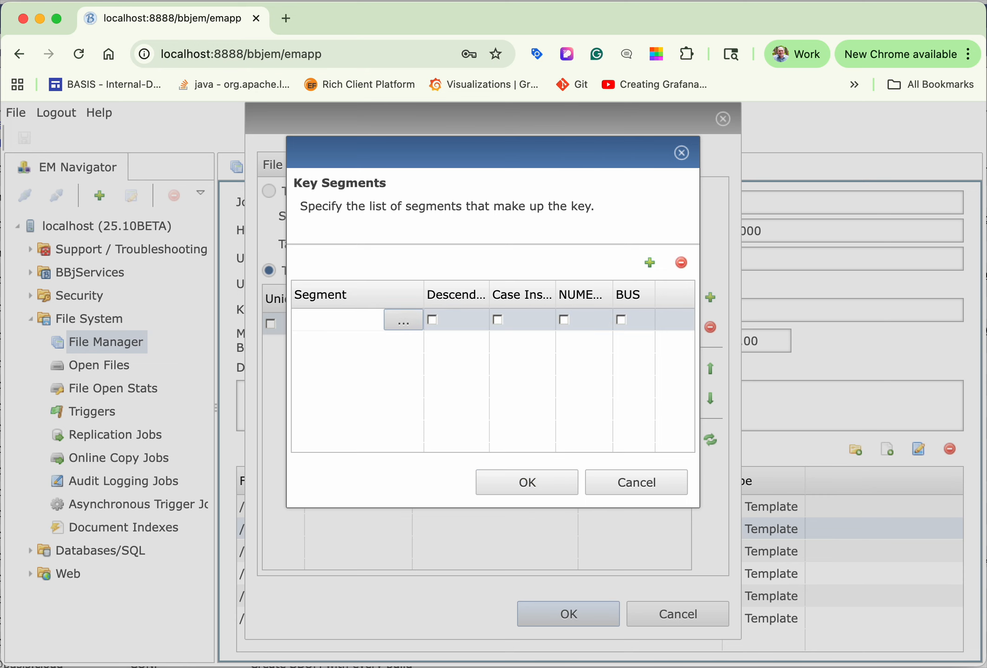
{"action": "left_click", "coordinate": [398, 322]}
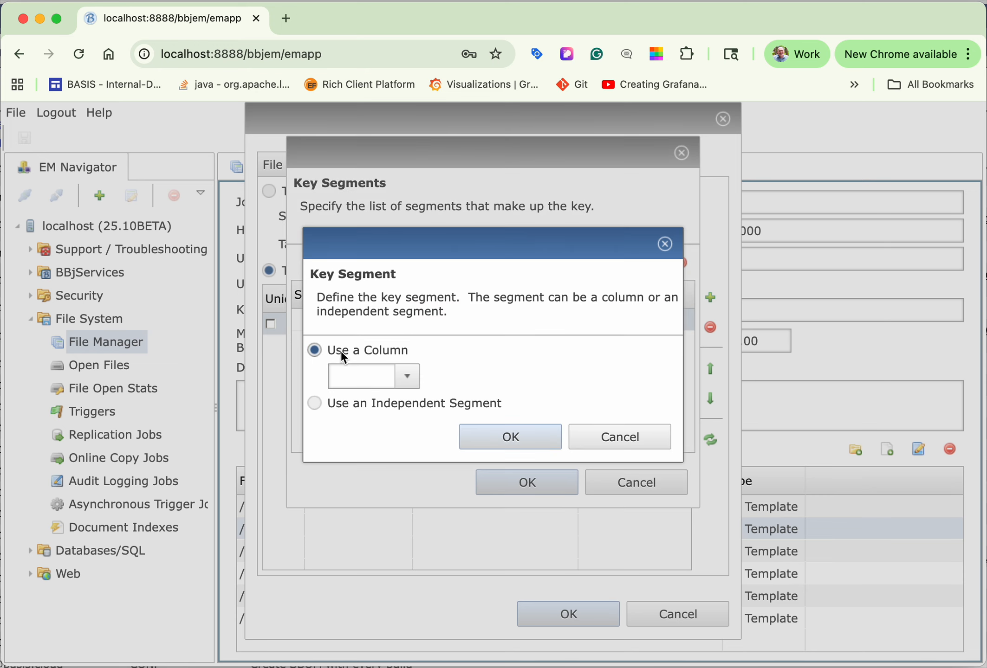
{"action": "left_click", "coordinate": [408, 377]}
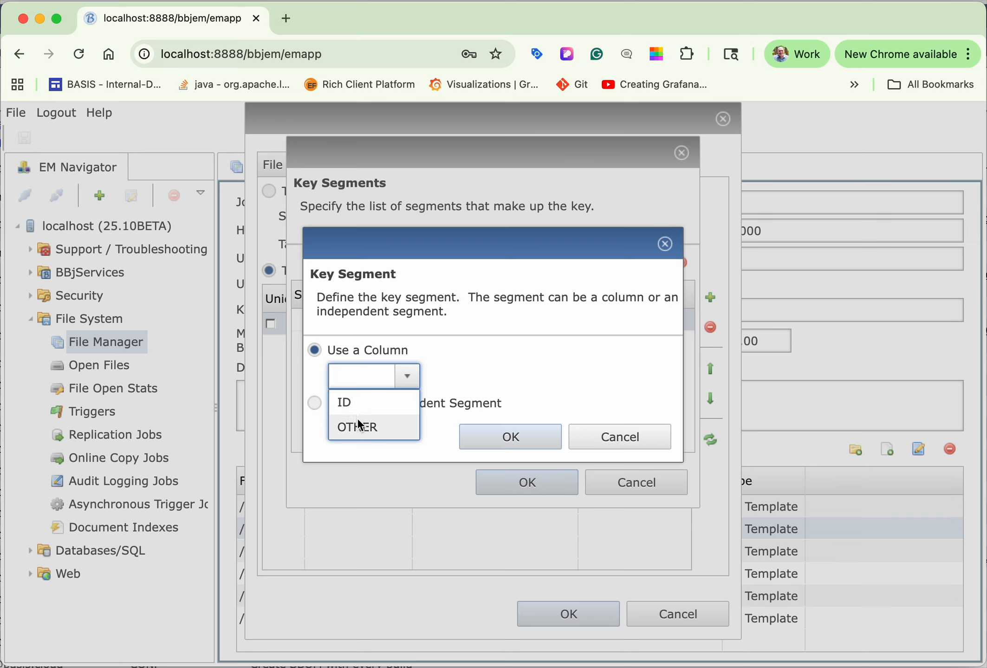
{"action": "left_click", "coordinate": [354, 401]}
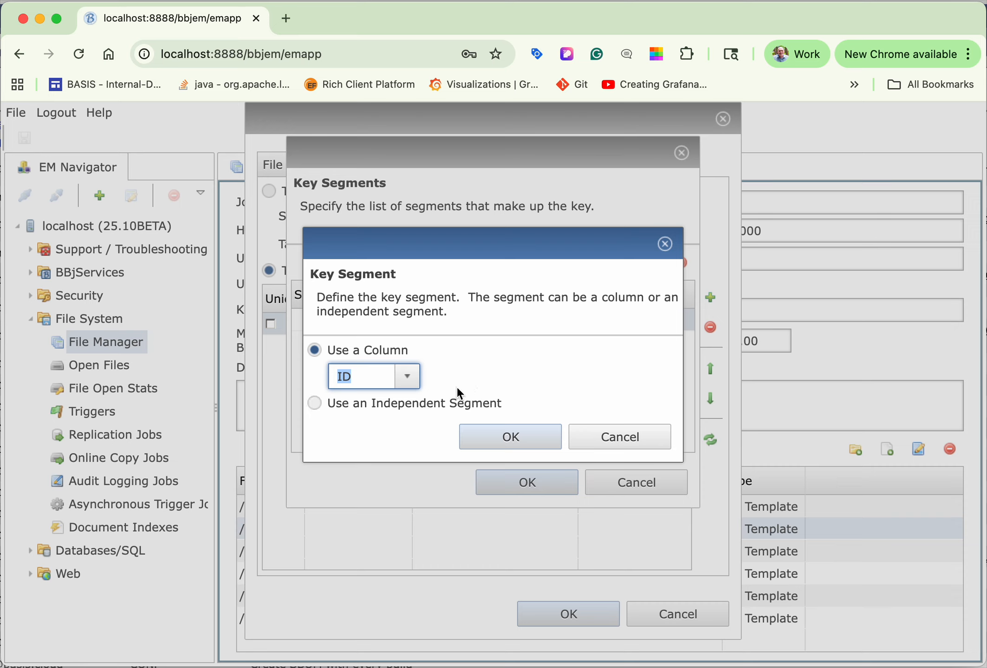
{"action": "left_click", "coordinate": [508, 437]}
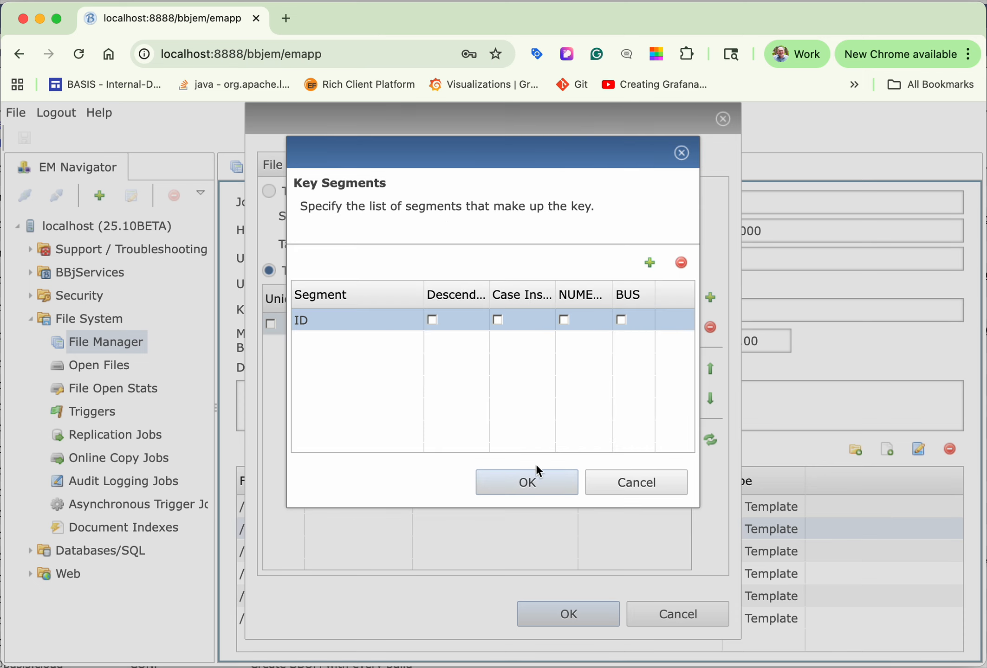
{"action": "left_click", "coordinate": [538, 487]}
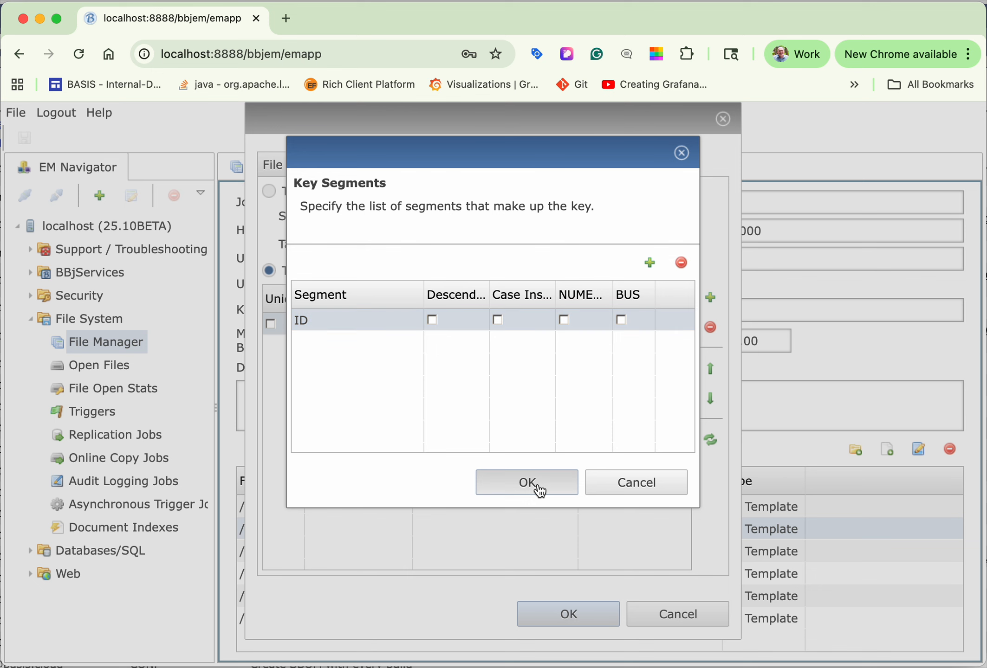
{"action": "left_click", "coordinate": [561, 615]}
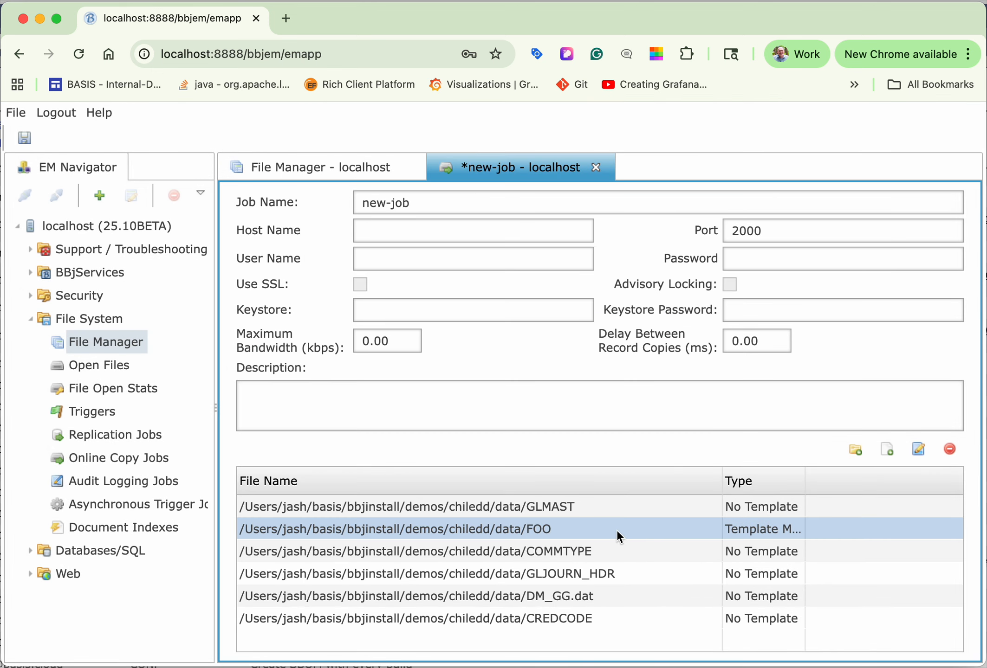
{"action": "left_click_drag", "start_coordinate": [803, 484], "coordinate": [857, 484]}
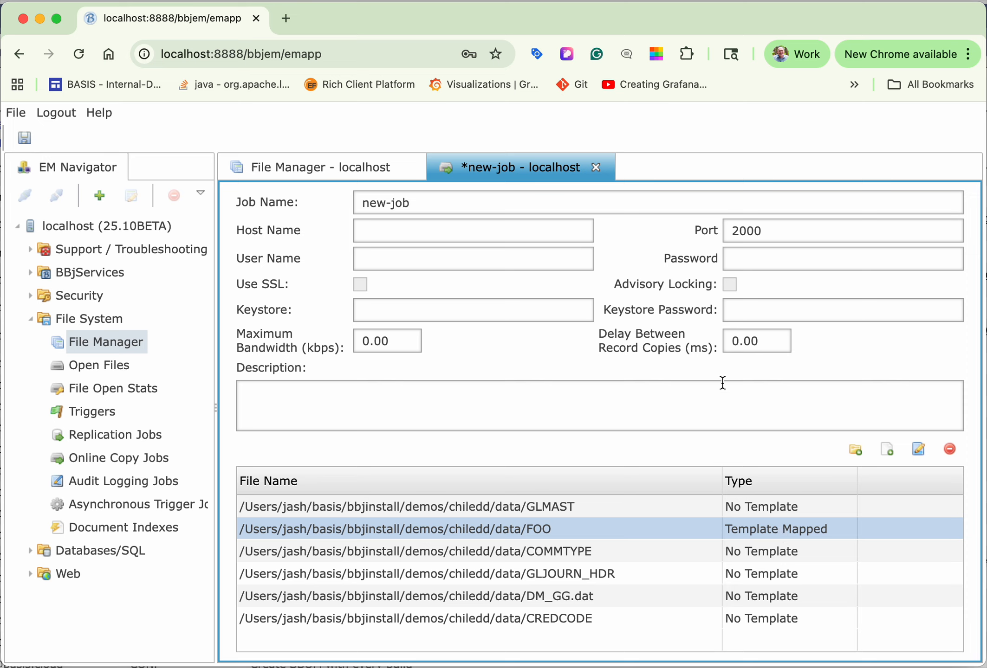
Step: Set the copy job's host name to localhost and user name to admin, and enter the account password
{"action": "left_click", "coordinate": [378, 229]}
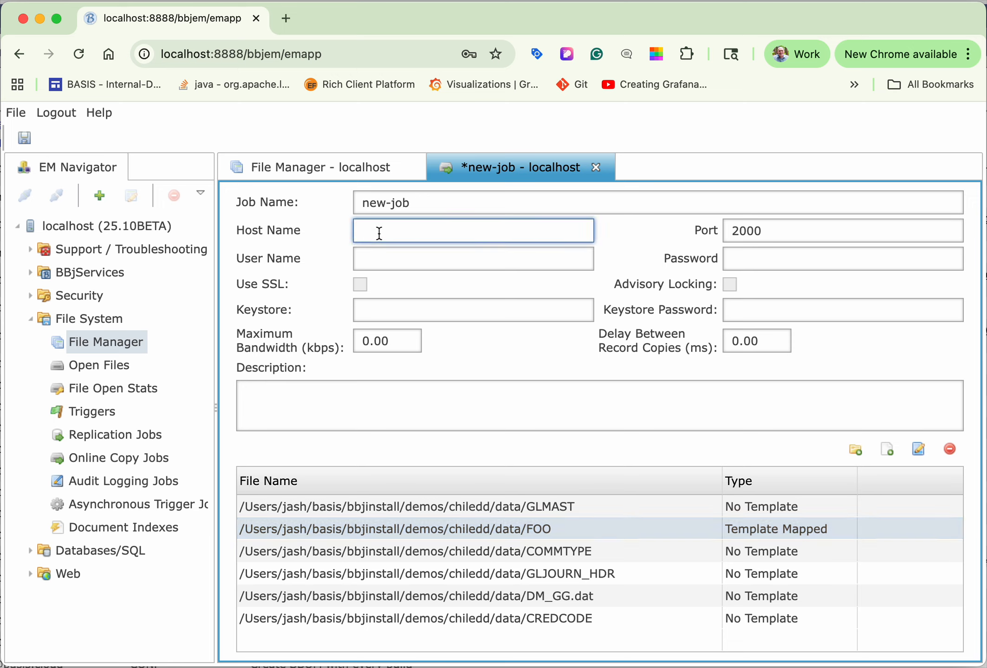
{"action": "type", "text": "localhost"}
{"action": "key", "text": "Tab"}
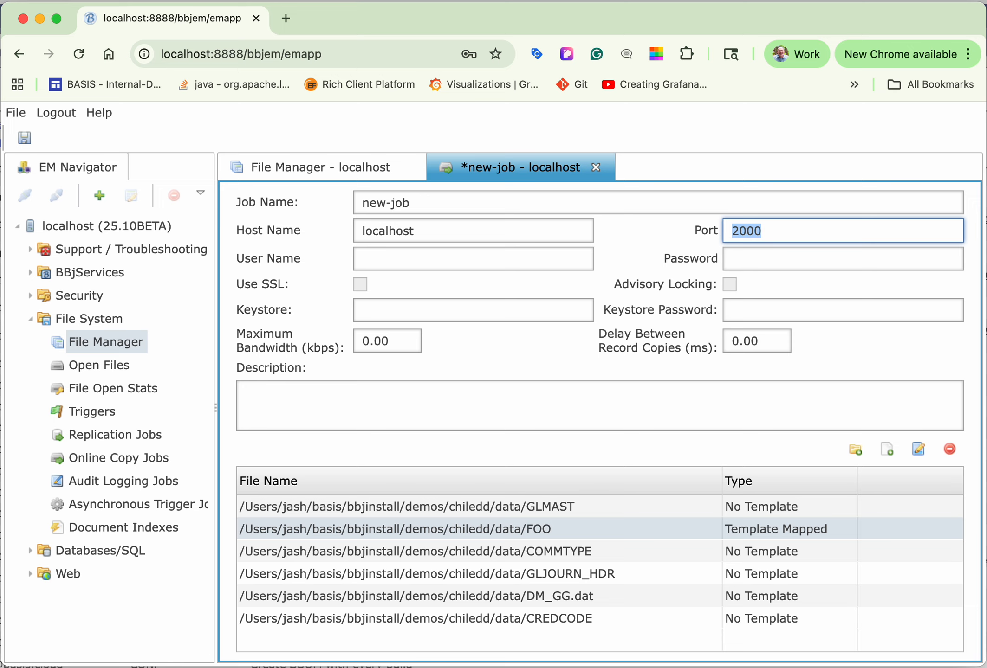
{"action": "left_click", "coordinate": [373, 259]}
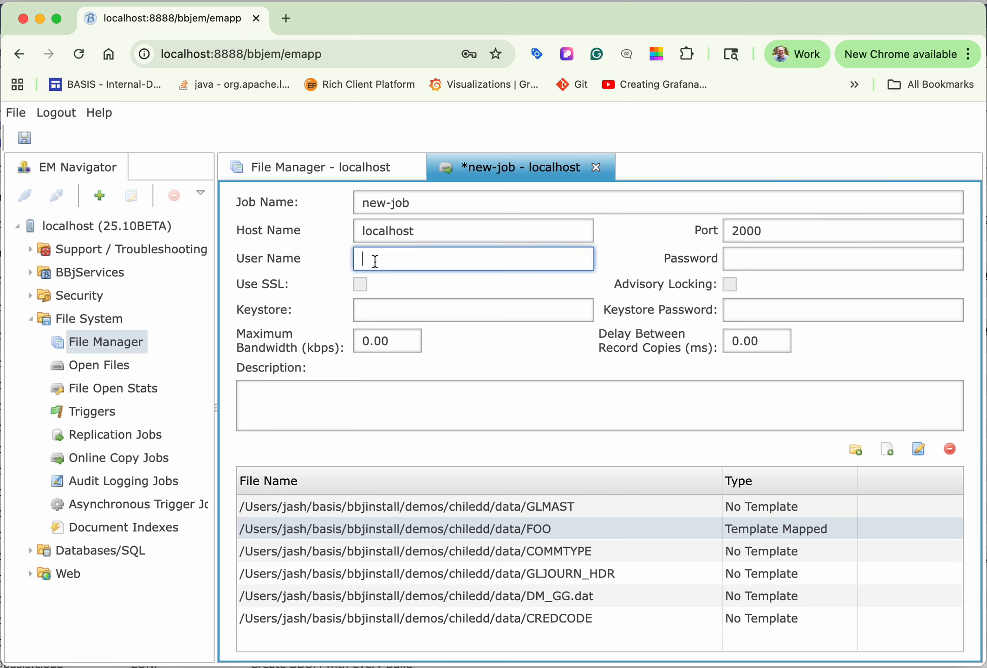
{"action": "type", "text": "admin"}
{"action": "key", "text": "Tab"}
{"action": "type", "text": "admin123"}
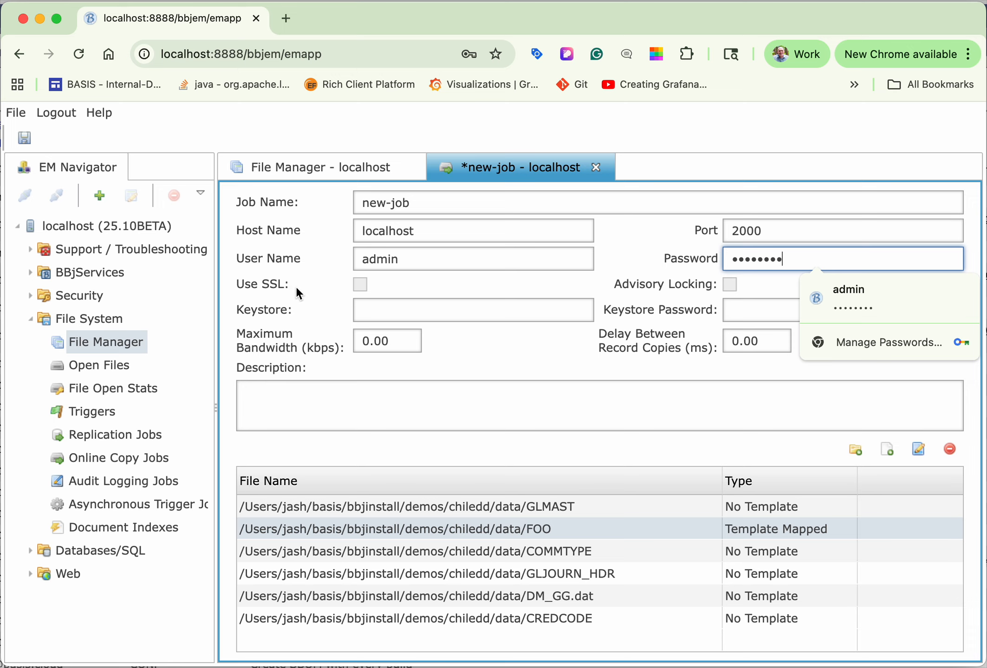
{"action": "left_click", "coordinate": [526, 364]}
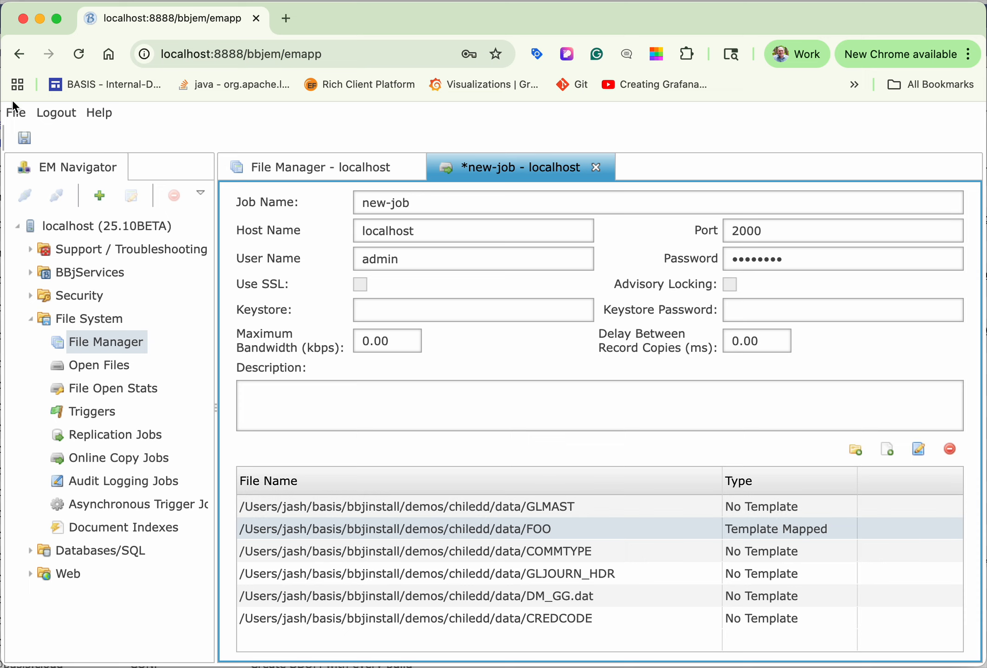
Step: Save the copy job as convert.ocj in the demos/chiledd/data directory
{"action": "left_click", "coordinate": [25, 138]}
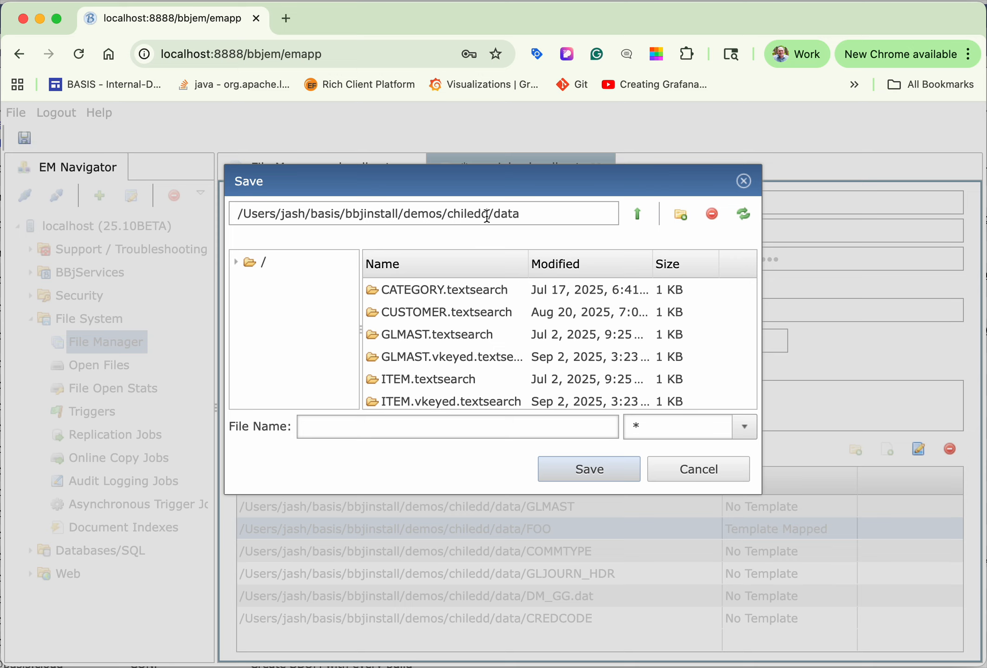
{"action": "left_click", "coordinate": [336, 424]}
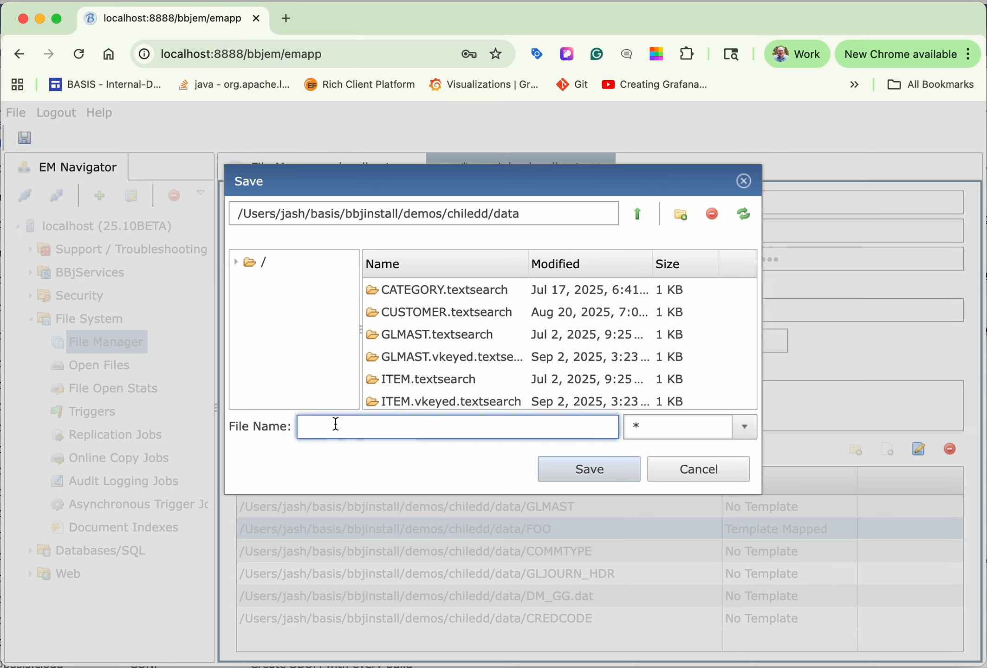
{"action": "type", "text": "cove"}
{"action": "key", "text": "BackSpace"}
{"action": "key", "text": "BackSpace"}
{"action": "type", "text": "ne"}
{"action": "key", "text": "BackSpace"}
{"action": "type", "text": "vert.ocj"}
{"action": "left_click", "coordinate": [587, 466]}
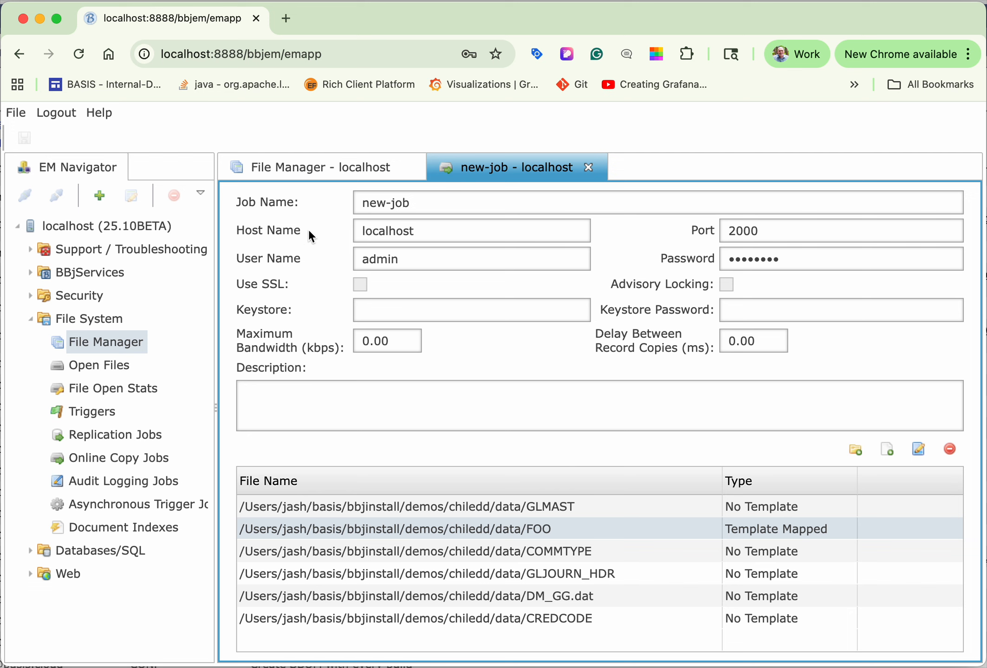
{"action": "left_click", "coordinate": [322, 165]}
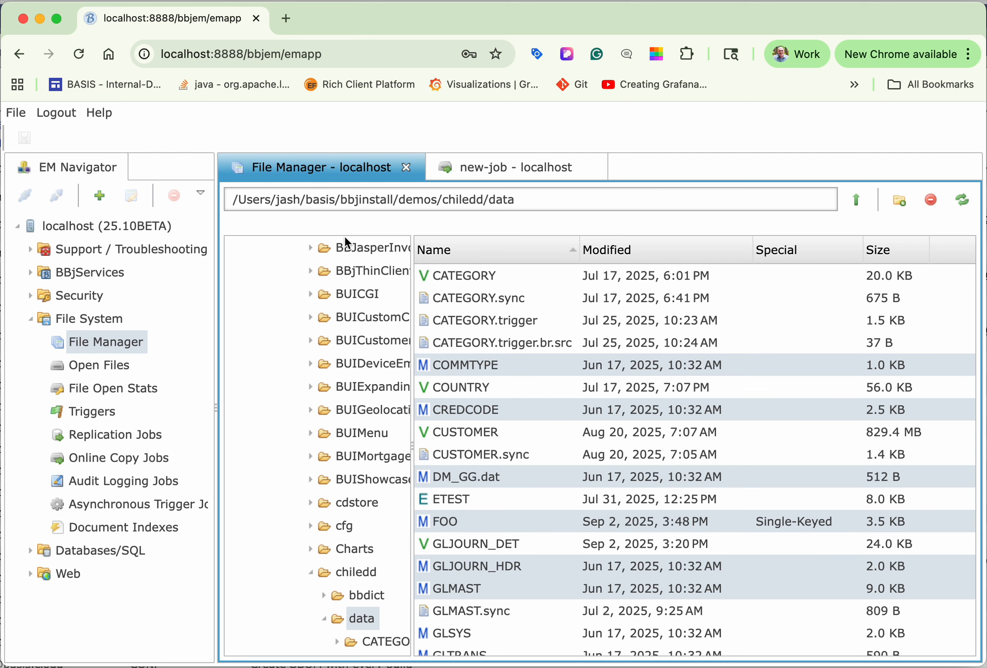
{"action": "right_click", "coordinate": [516, 360]}
{"action": "left_click", "coordinate": [571, 443]}
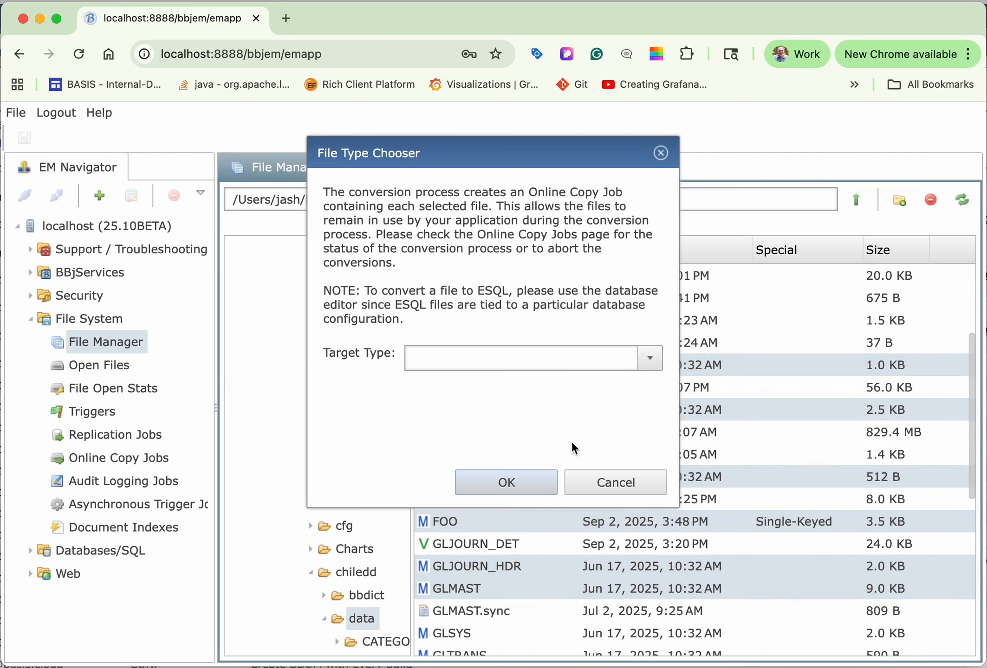
{"action": "left_click", "coordinate": [650, 356]}
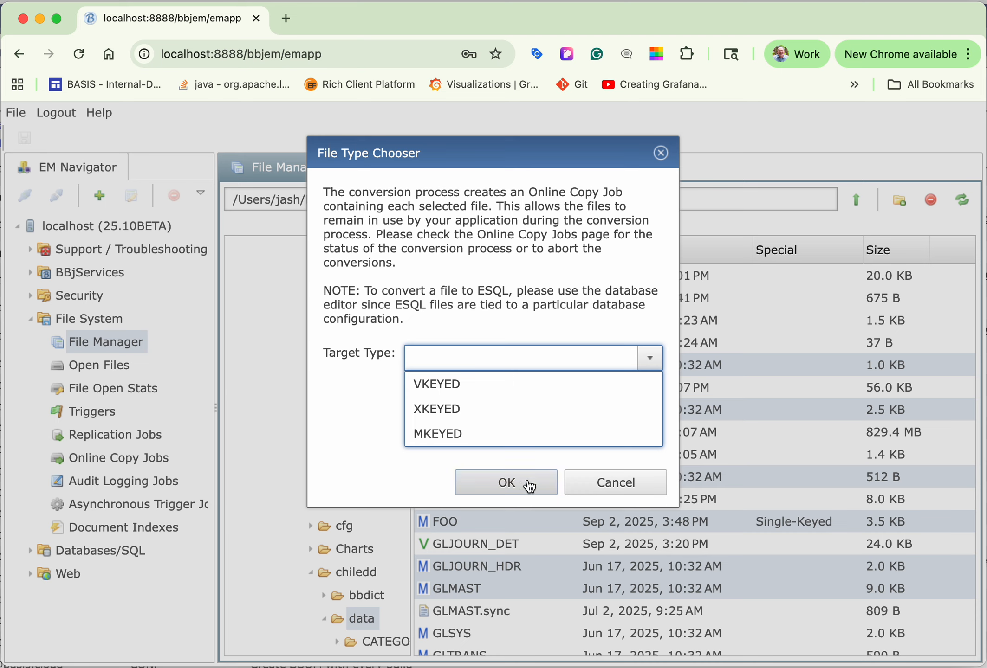
{"action": "left_click", "coordinate": [598, 483]}
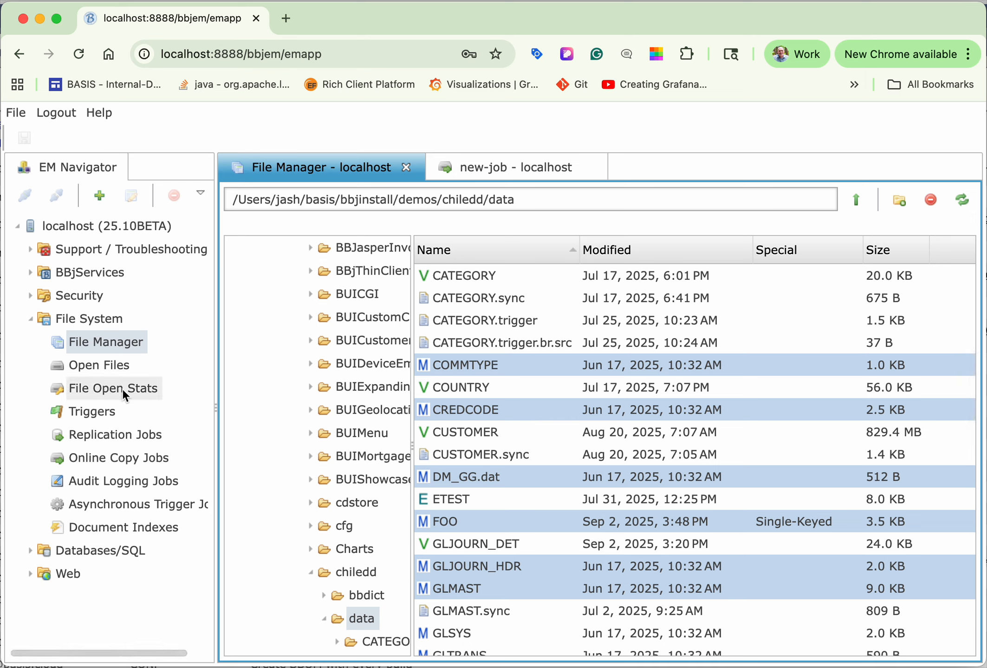
Step: Open the Online Copy Jobs page and start the saved convert.ocj job from the chiledd/data directory
{"action": "double_click", "coordinate": [122, 457]}
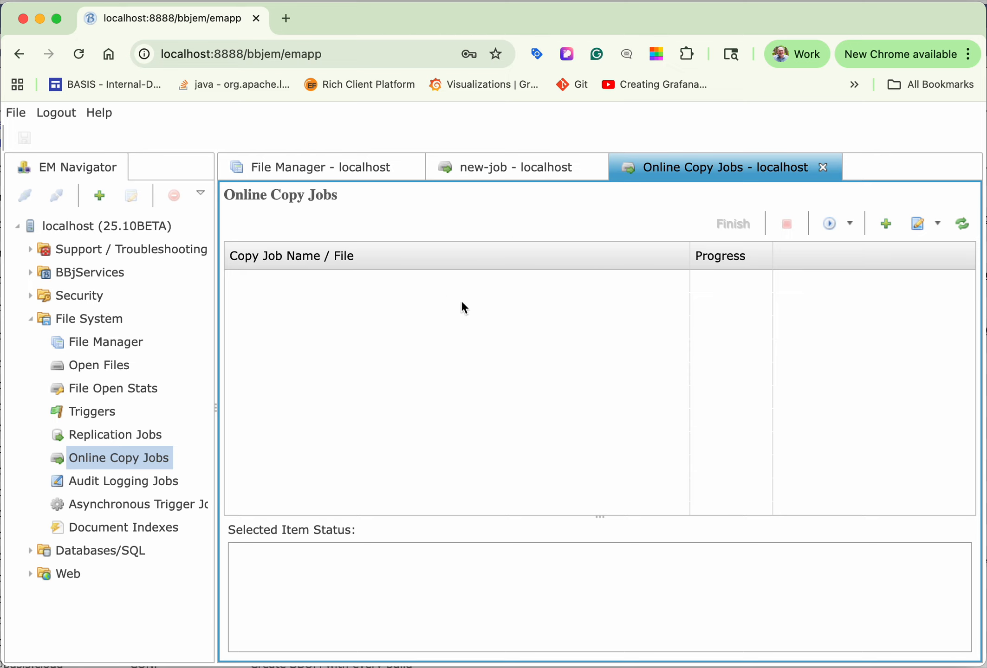
{"action": "left_click", "coordinate": [832, 223]}
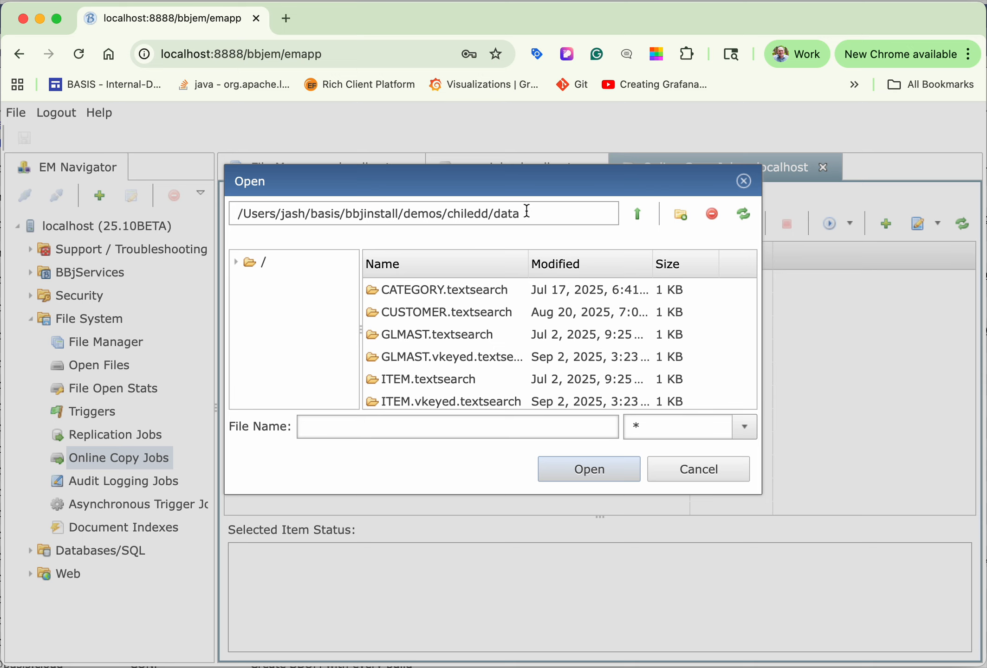
{"action": "scroll", "coordinate": [513, 338], "scroll_direction": "down", "scroll_amount": 10}
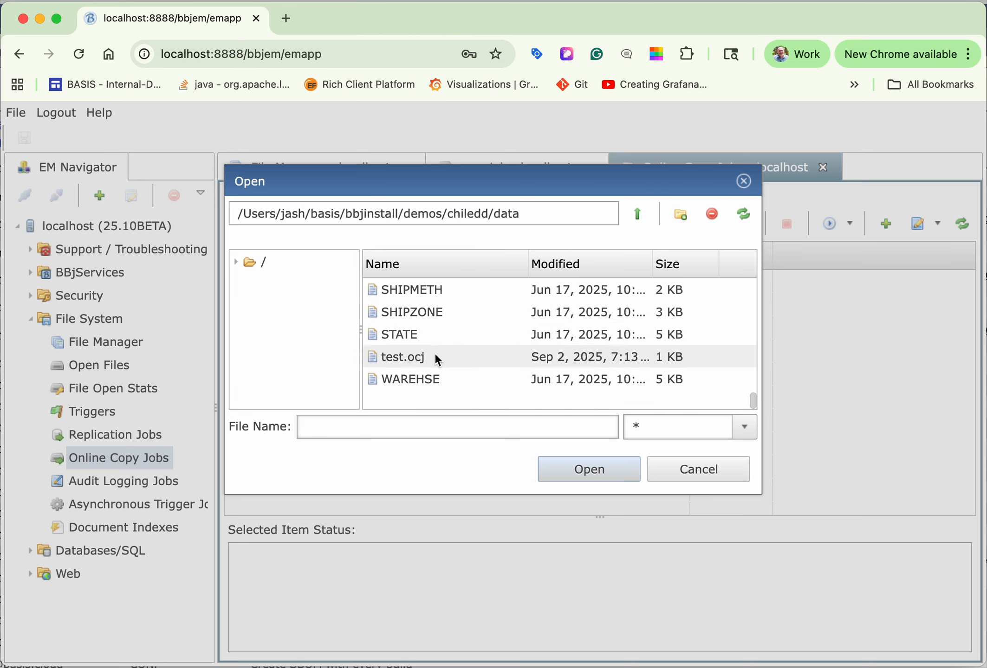
{"action": "scroll", "coordinate": [473, 352], "scroll_direction": "up", "scroll_amount": 6}
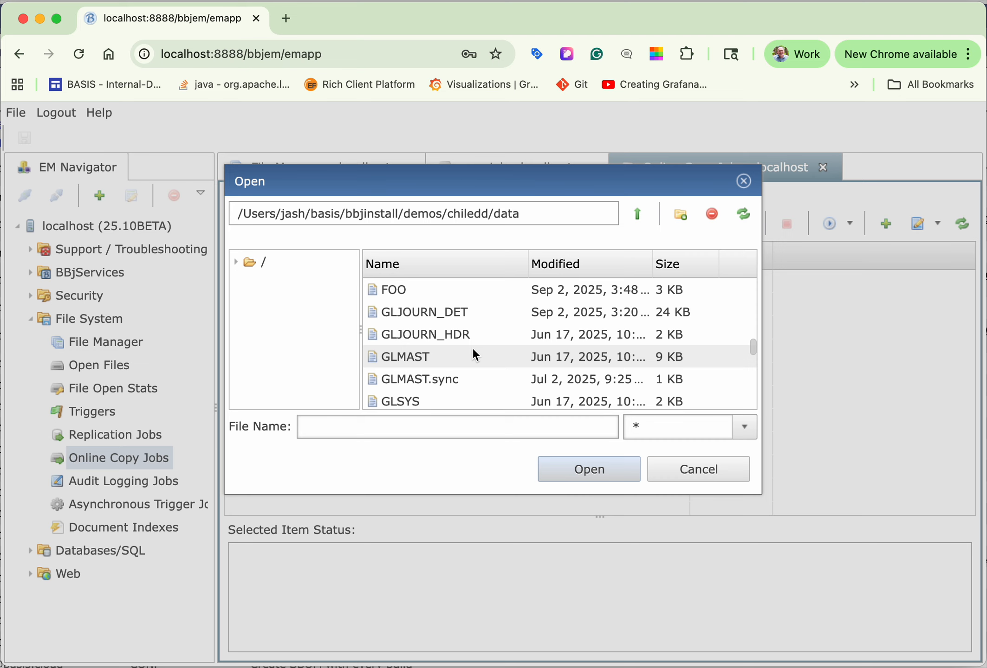
{"action": "scroll", "coordinate": [472, 347], "scroll_direction": "up", "scroll_amount": 6}
{"action": "scroll", "coordinate": [472, 346], "scroll_direction": "down", "scroll_amount": 2}
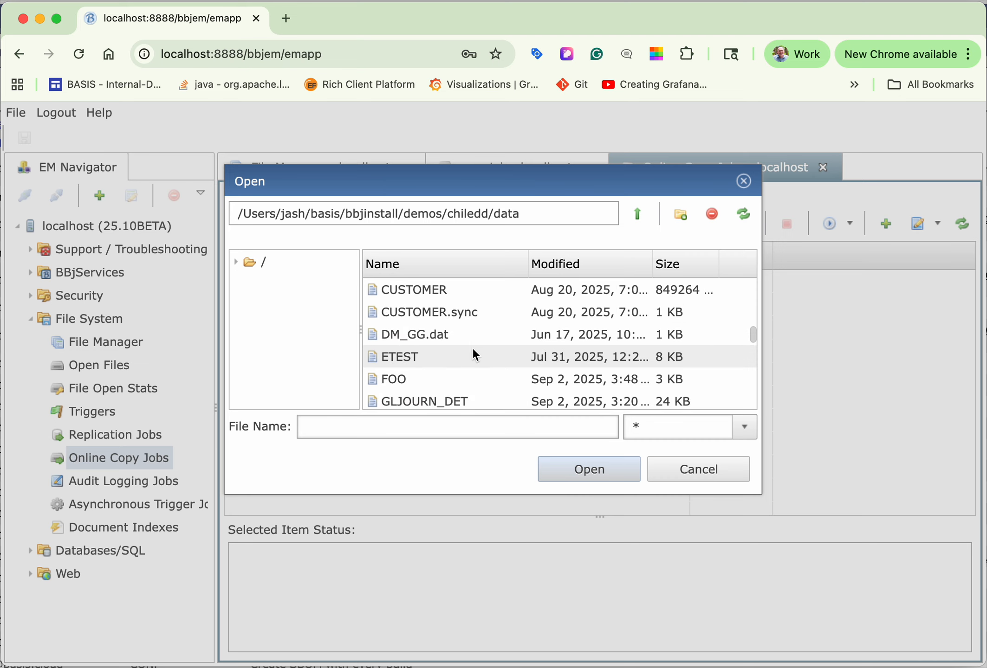
{"action": "scroll", "coordinate": [472, 347], "scroll_direction": "up", "scroll_amount": 3}
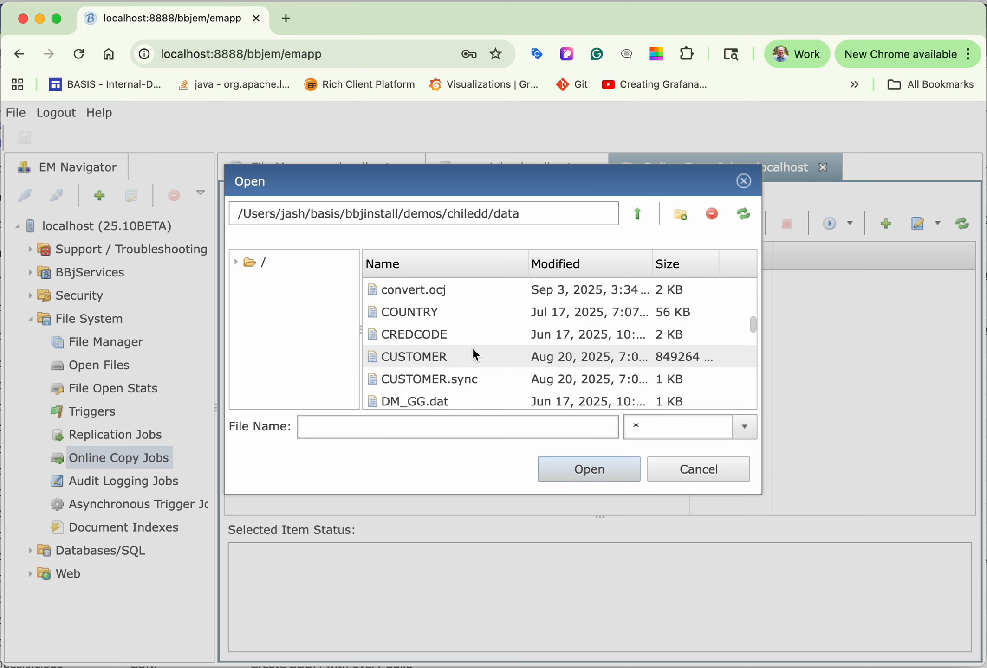
{"action": "double_click", "coordinate": [430, 290]}
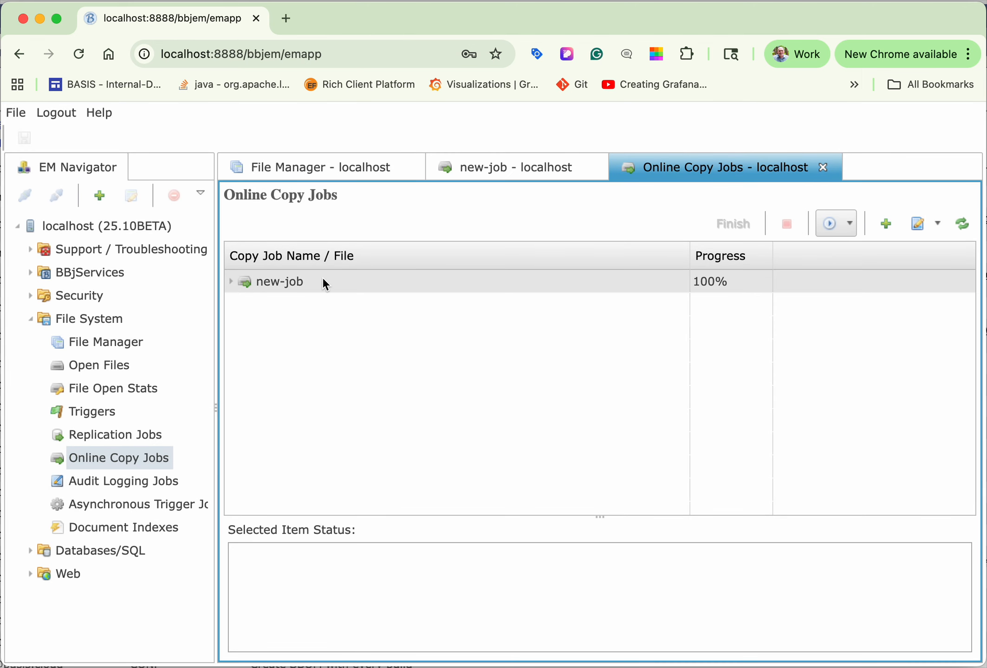
Step: Expand new-job to check each file's copy progress, and finish the job
{"action": "left_click", "coordinate": [230, 281]}
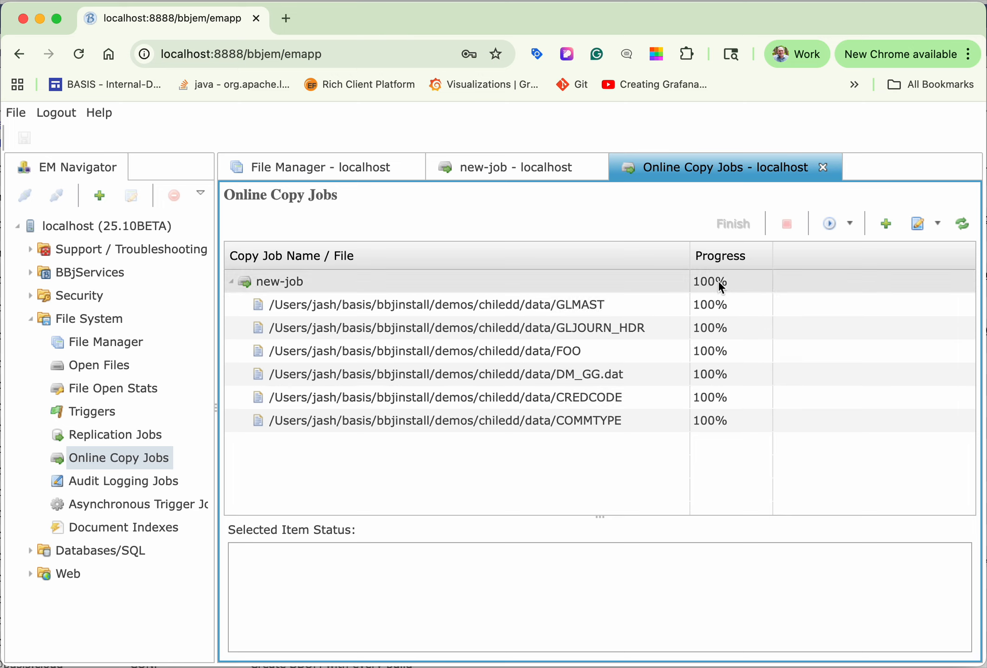
{"action": "left_click", "coordinate": [337, 284]}
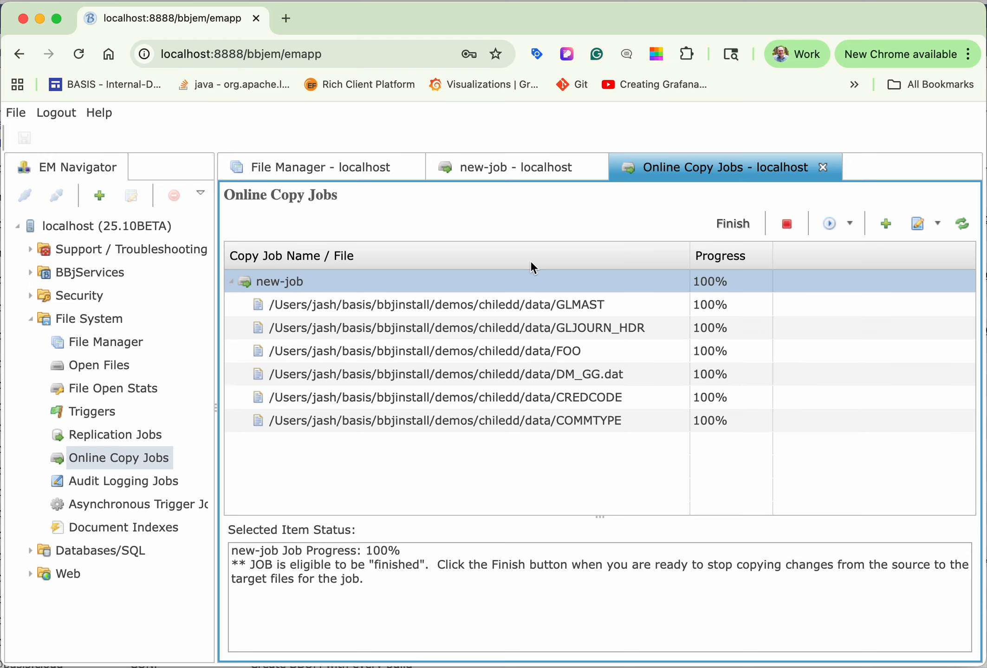
{"action": "left_click", "coordinate": [736, 224]}
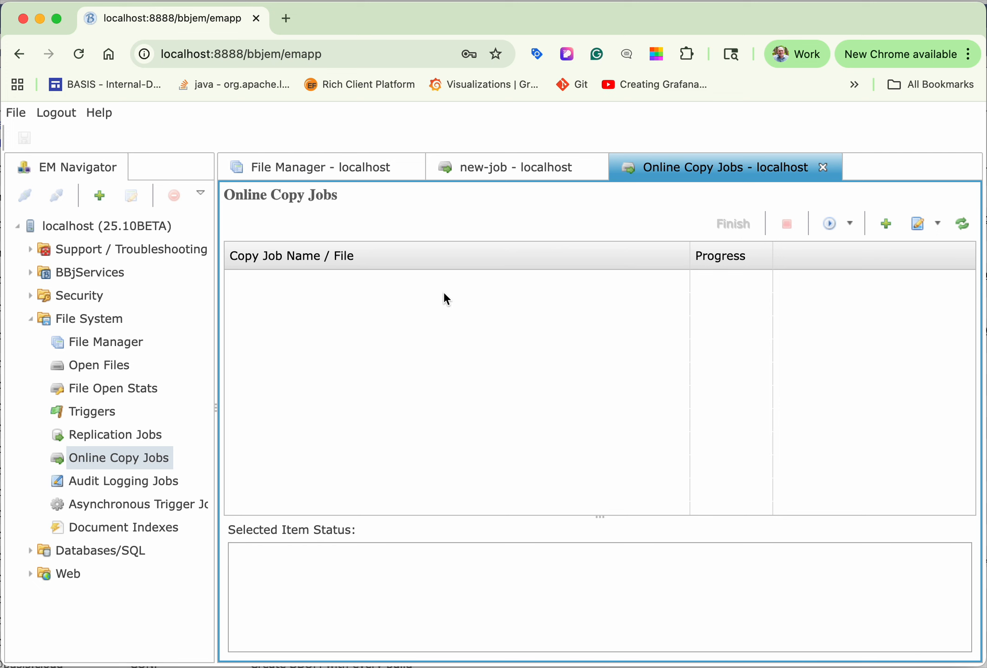
Step: Refresh the chiledd/data listing in File Manager and examine the converted COMMTYPE.vkeyed and FOO.vkeyed files
{"action": "left_click", "coordinate": [325, 167]}
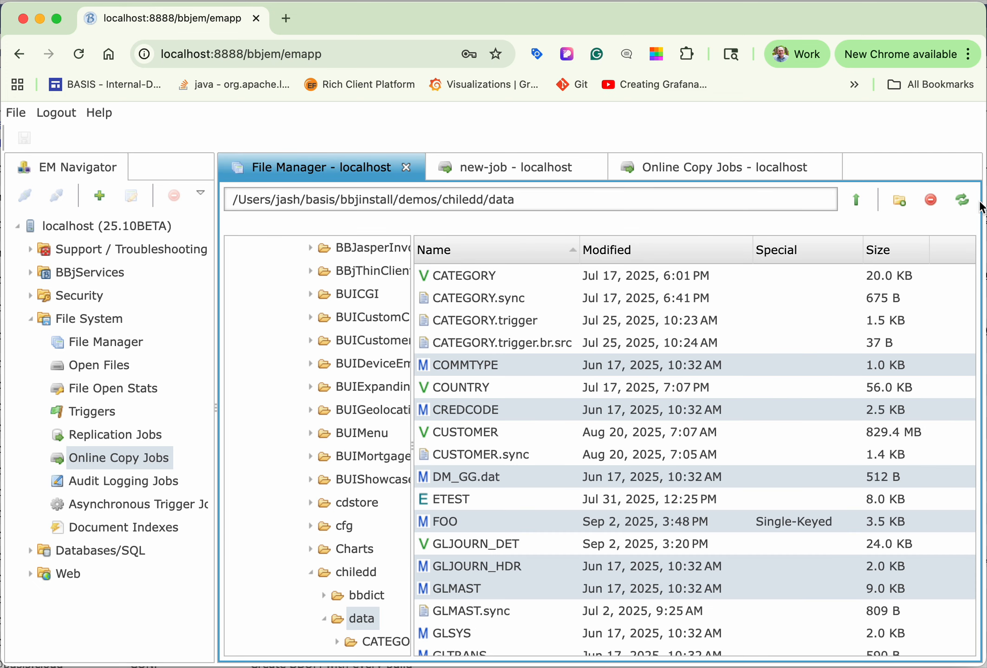
{"action": "left_click", "coordinate": [966, 195]}
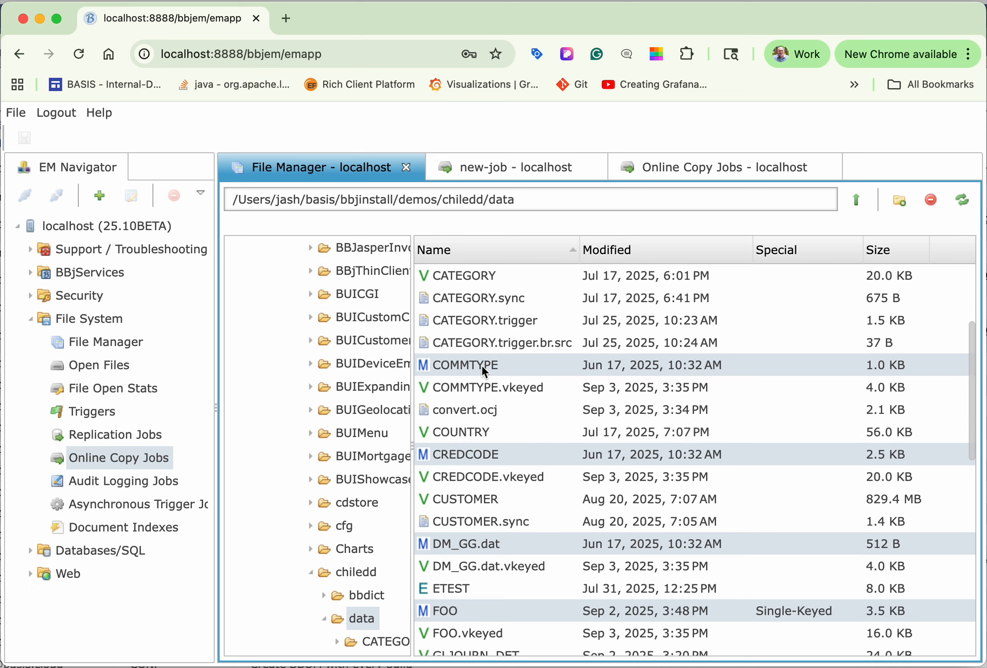
{"action": "left_click", "coordinate": [503, 385]}
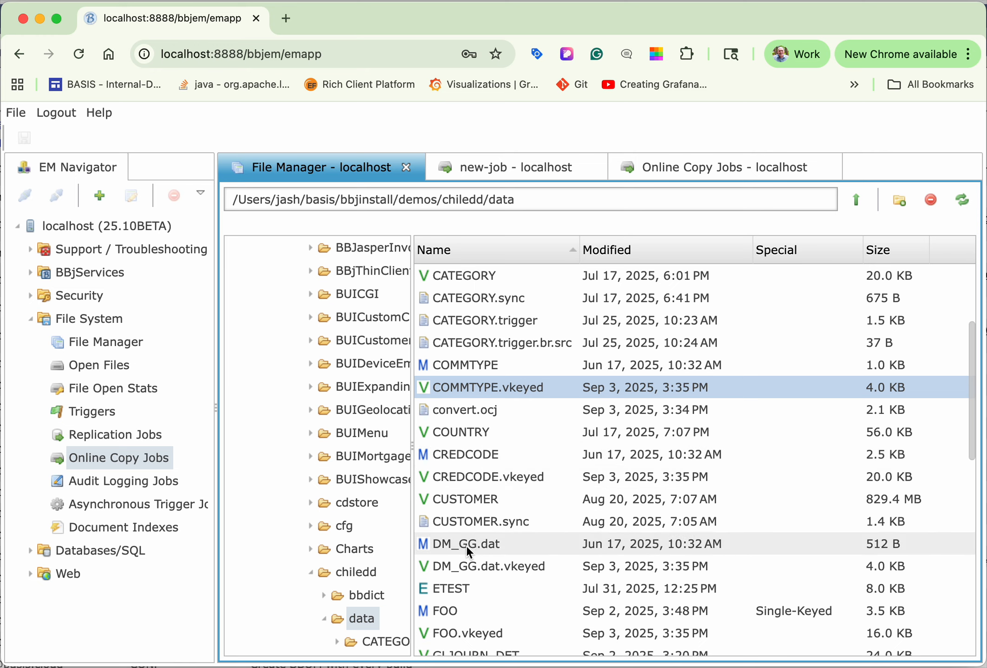
{"action": "scroll", "coordinate": [465, 545], "scroll_direction": "down", "scroll_amount": 8}
{"action": "scroll", "coordinate": [465, 545], "scroll_direction": "up", "scroll_amount": 4}
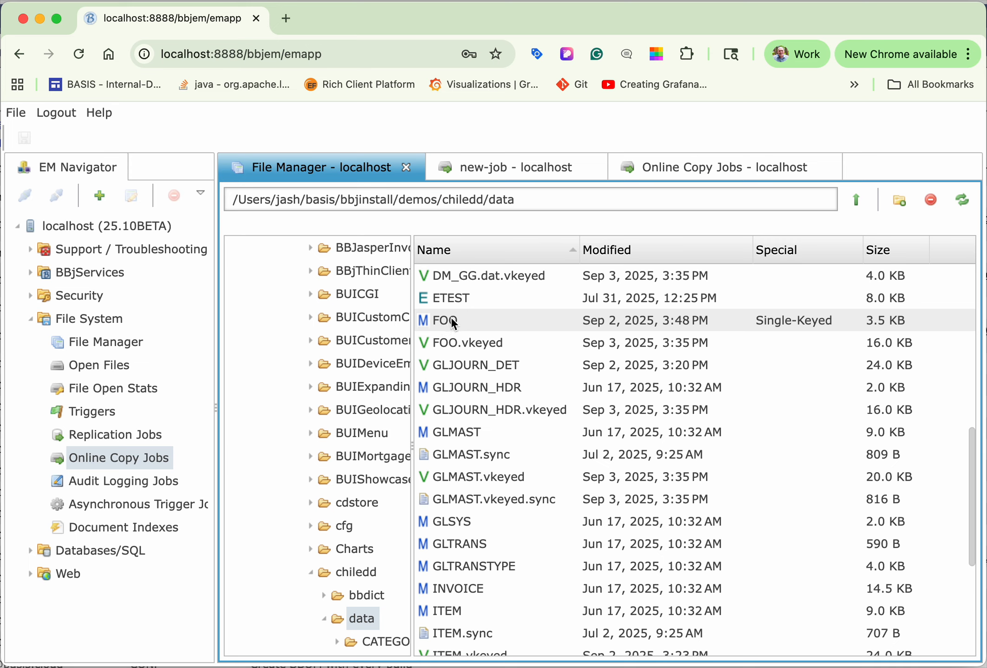
{"action": "left_click", "coordinate": [470, 346]}
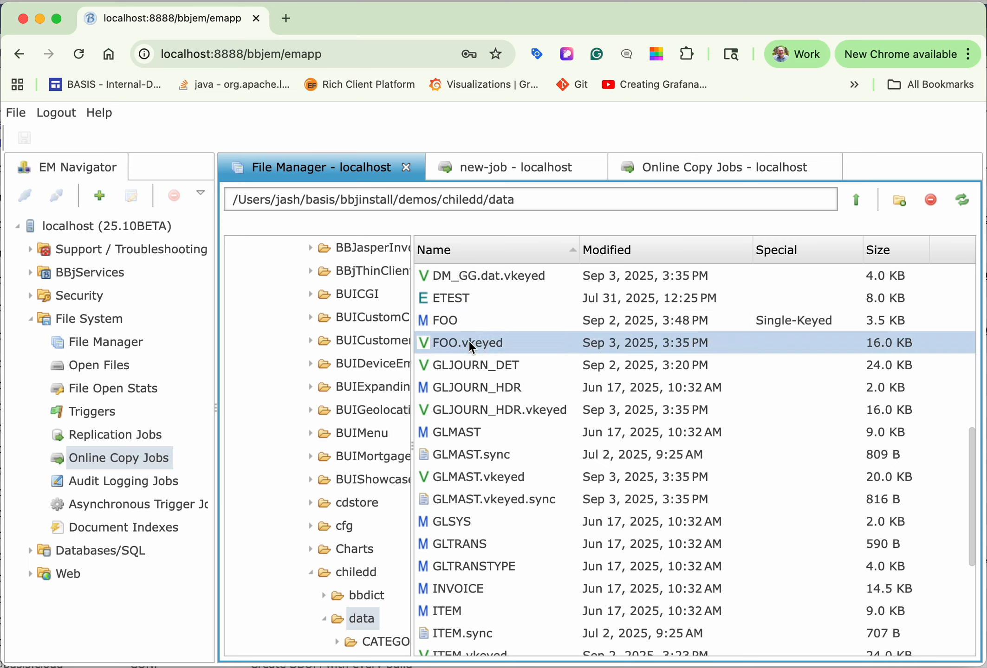